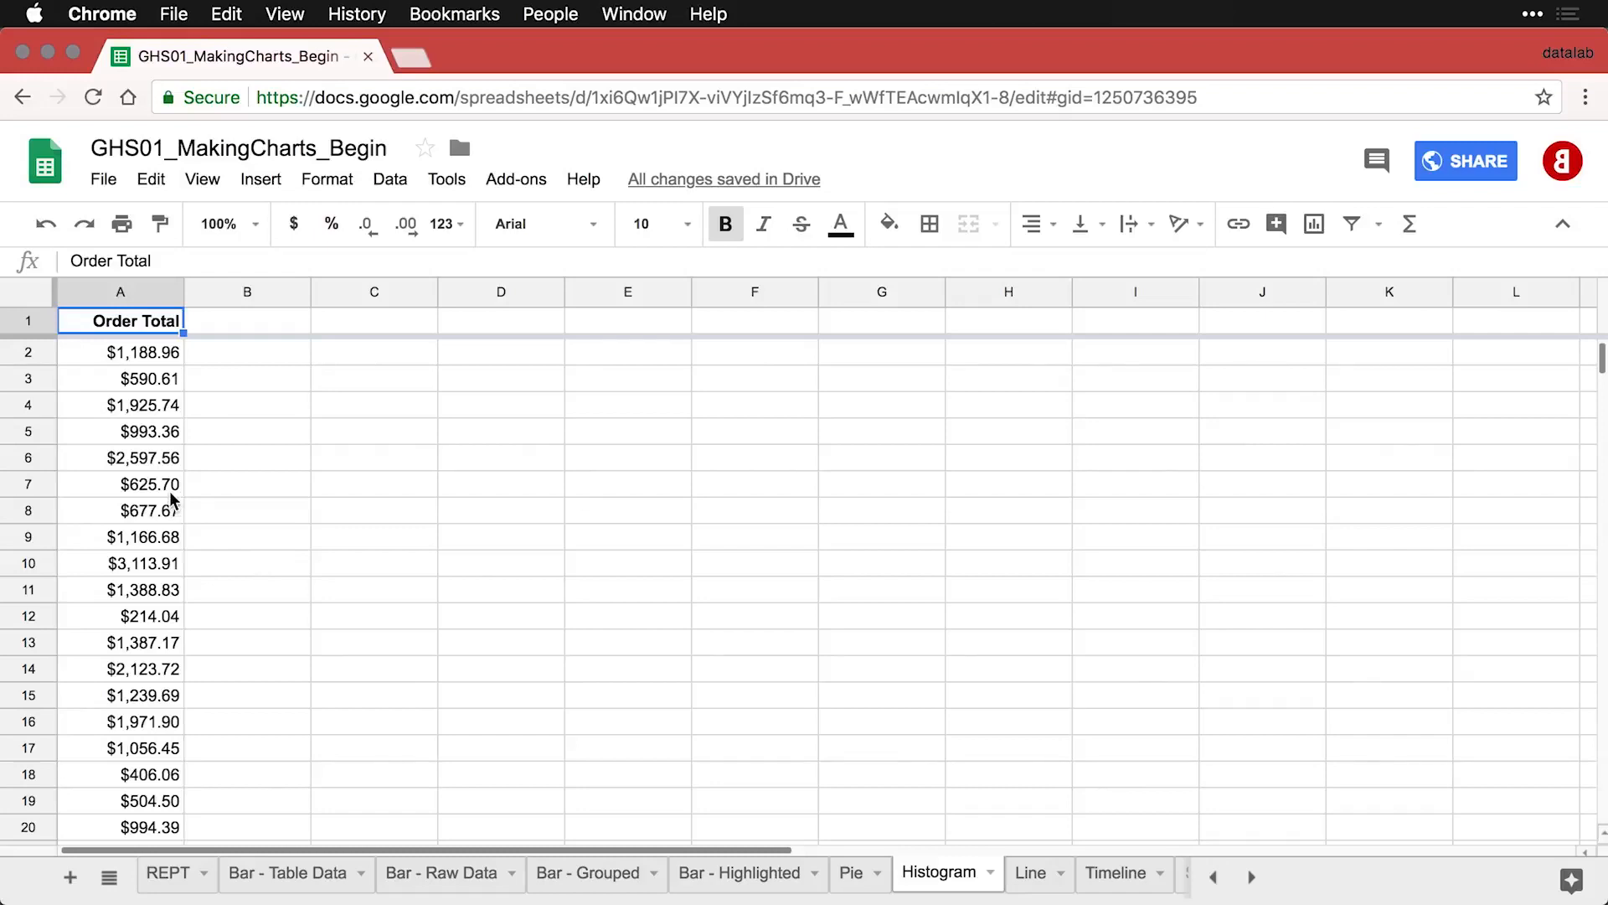
Review the Order Total values in column A and insert a histogram chart of them
scroll(172, 500, down, 12)
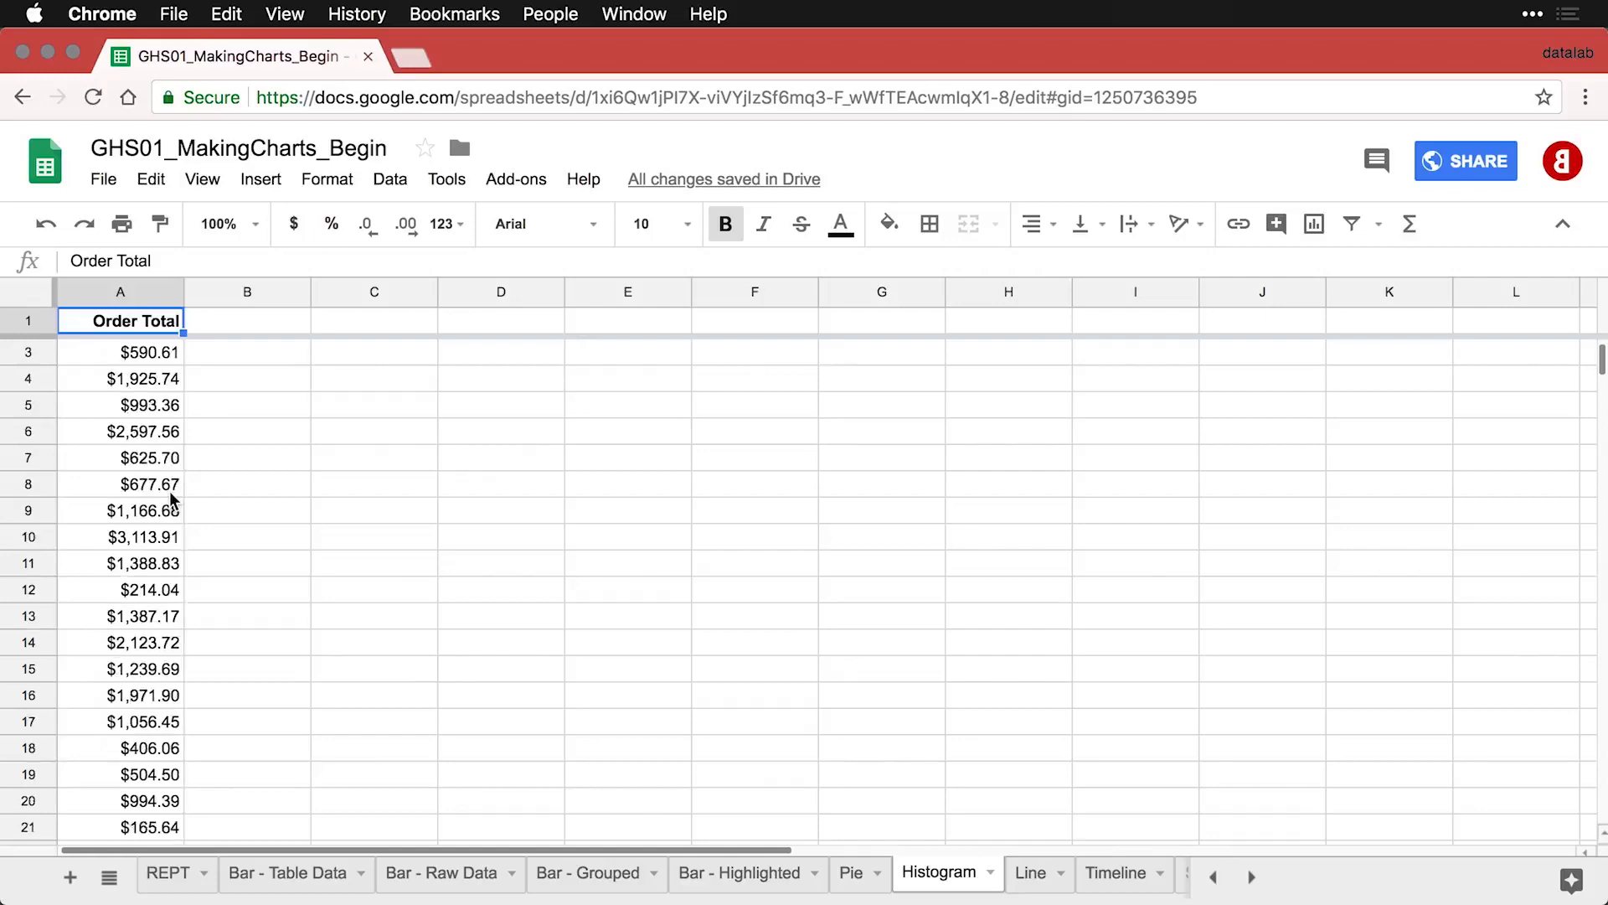
scroll(172, 500, down, 11)
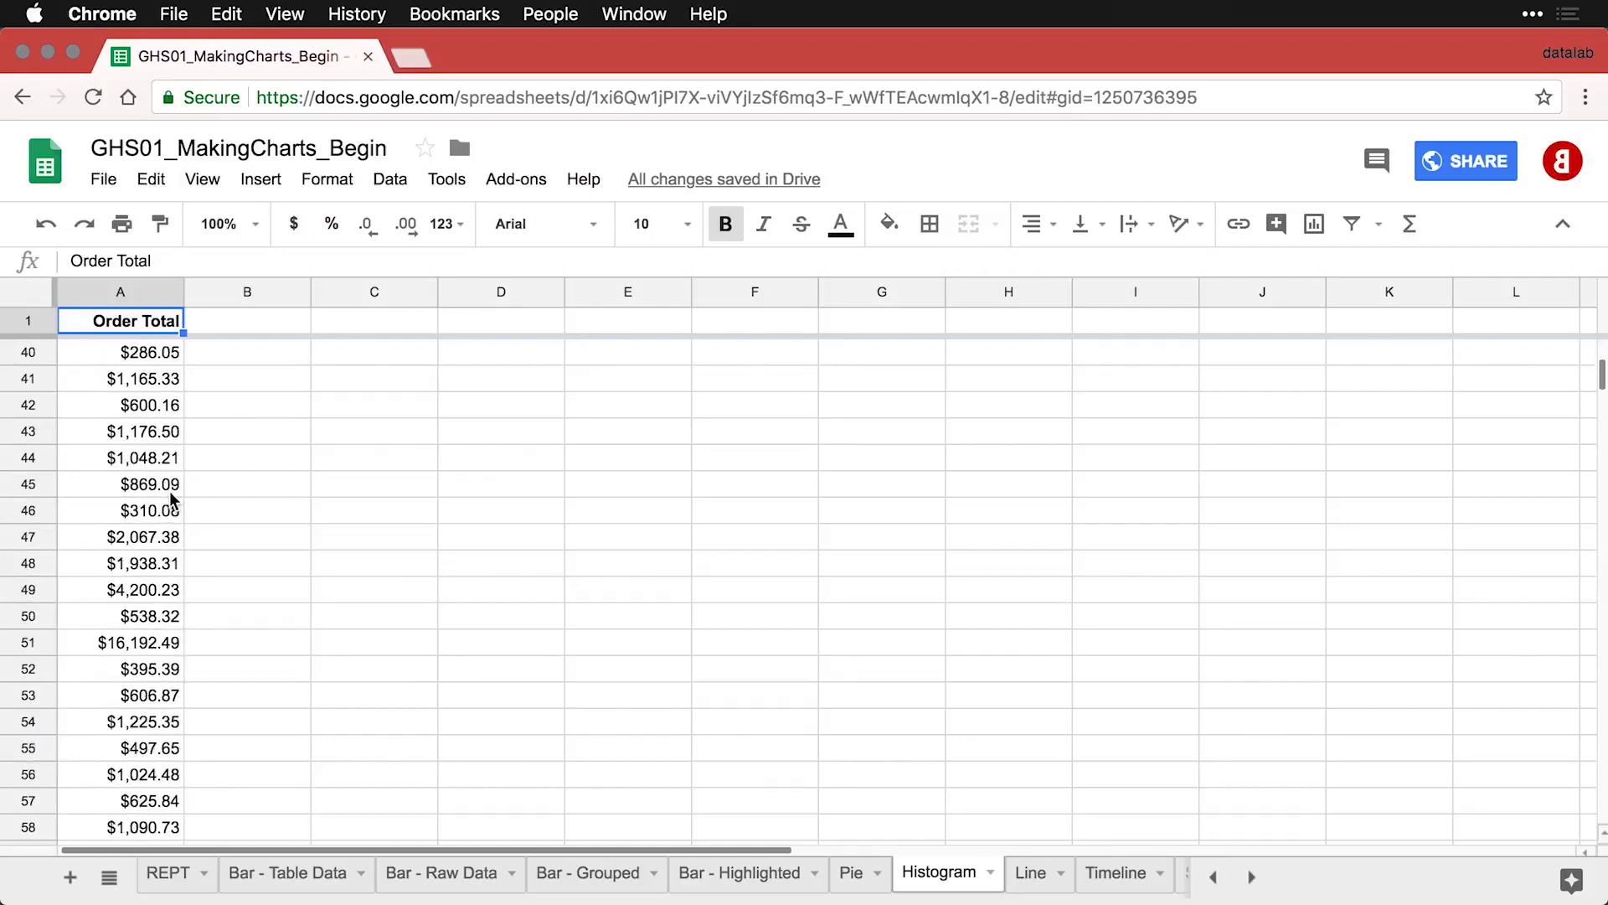
scroll(171, 500, down, 12)
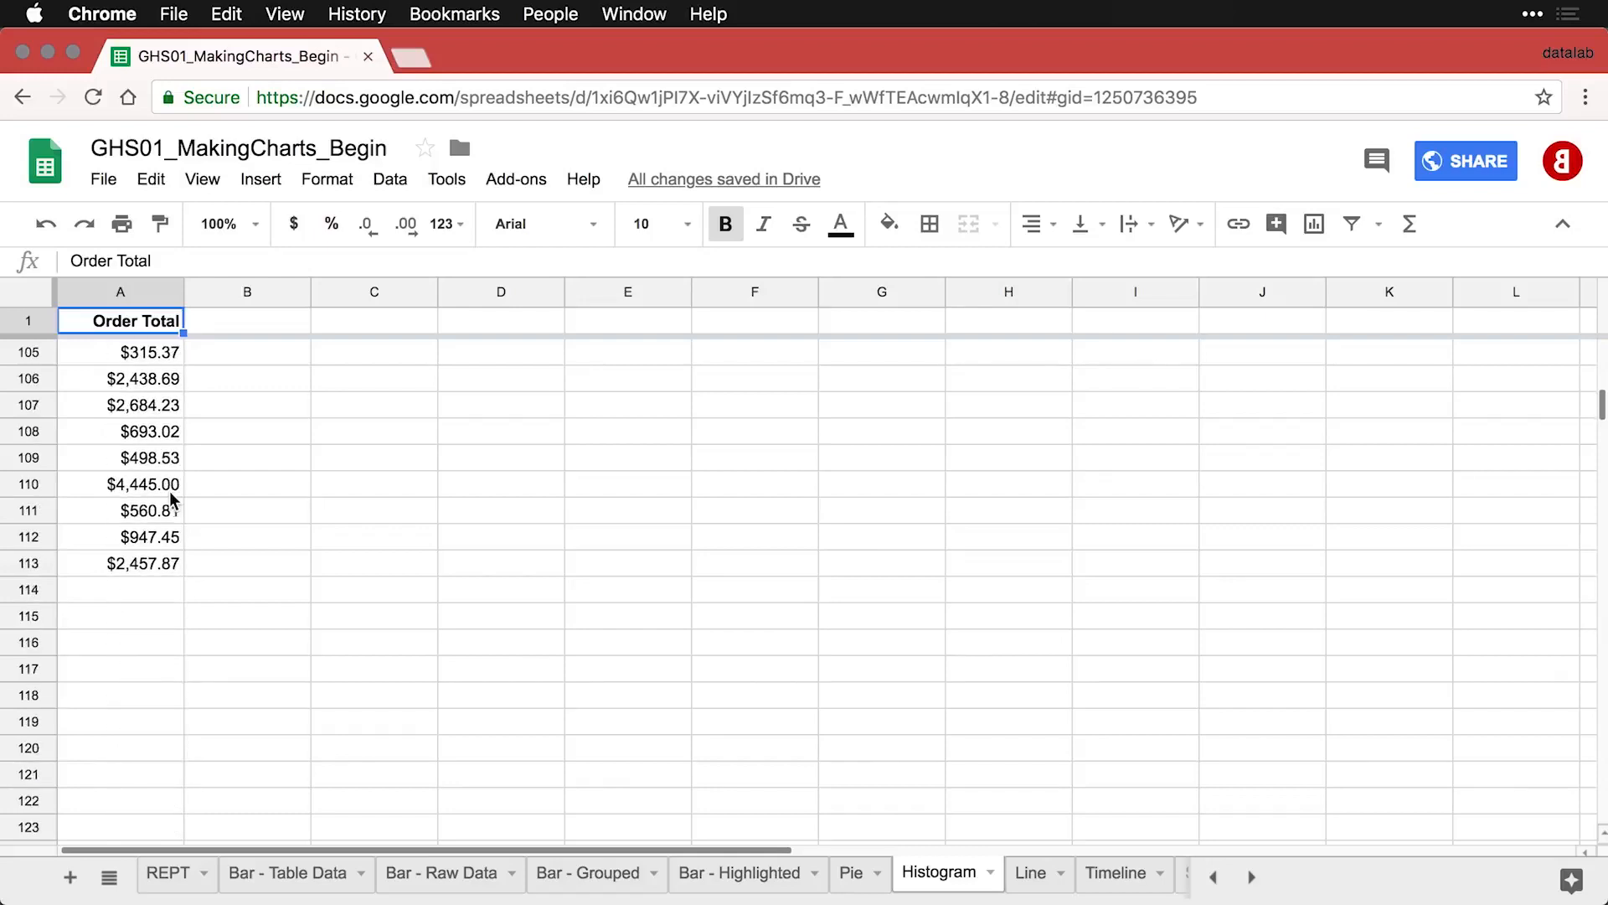
scroll(171, 500, up, 20)
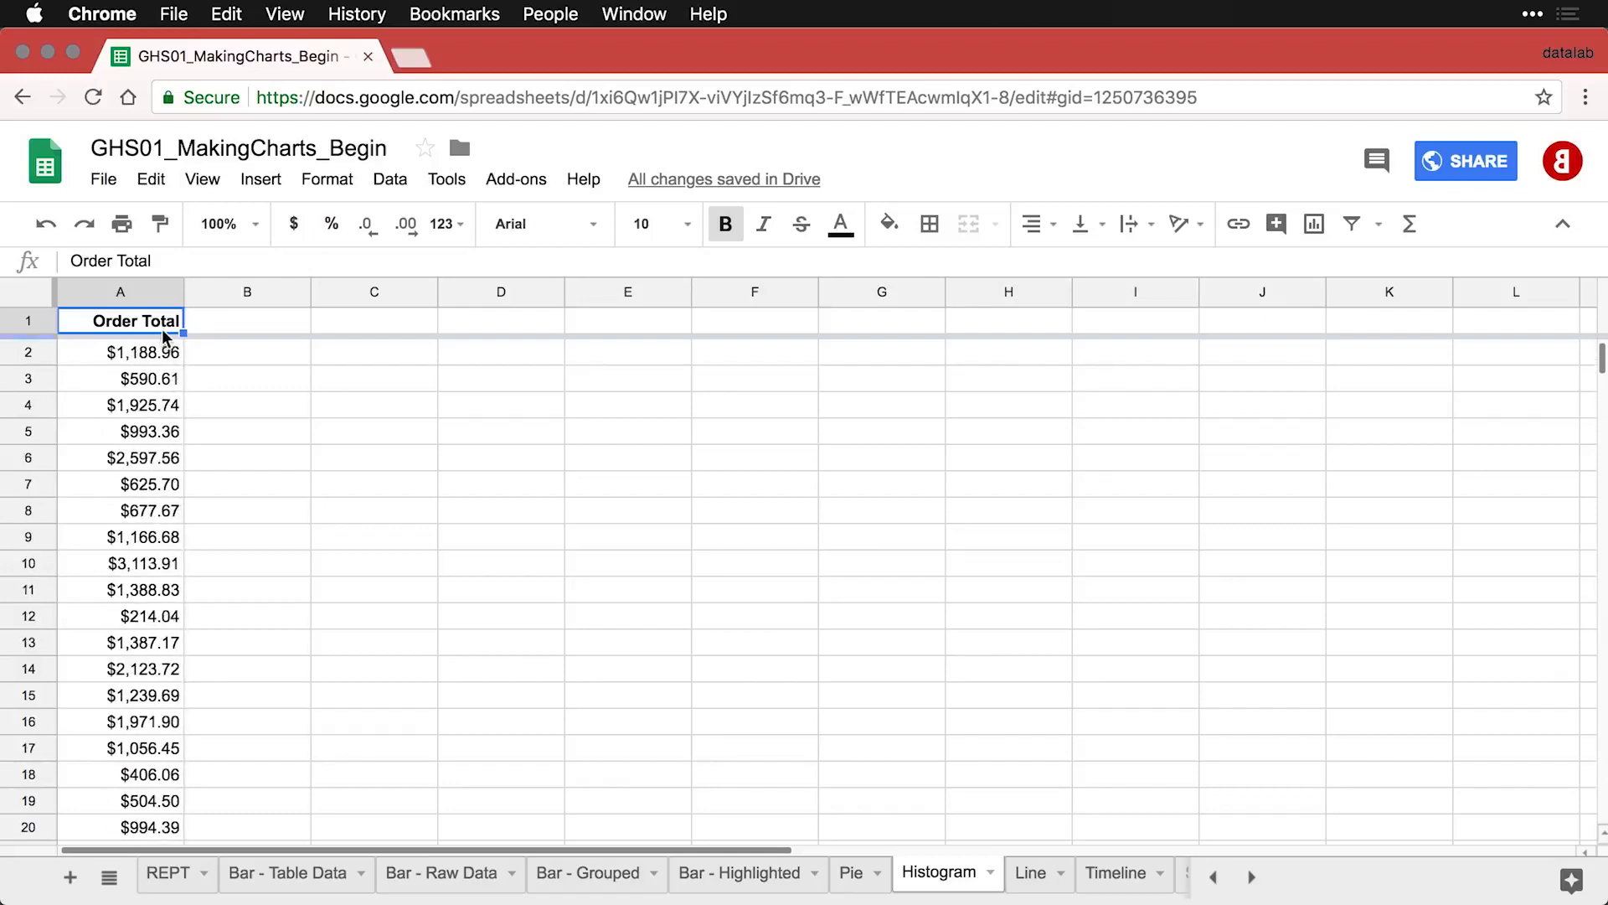
click(1316, 224)
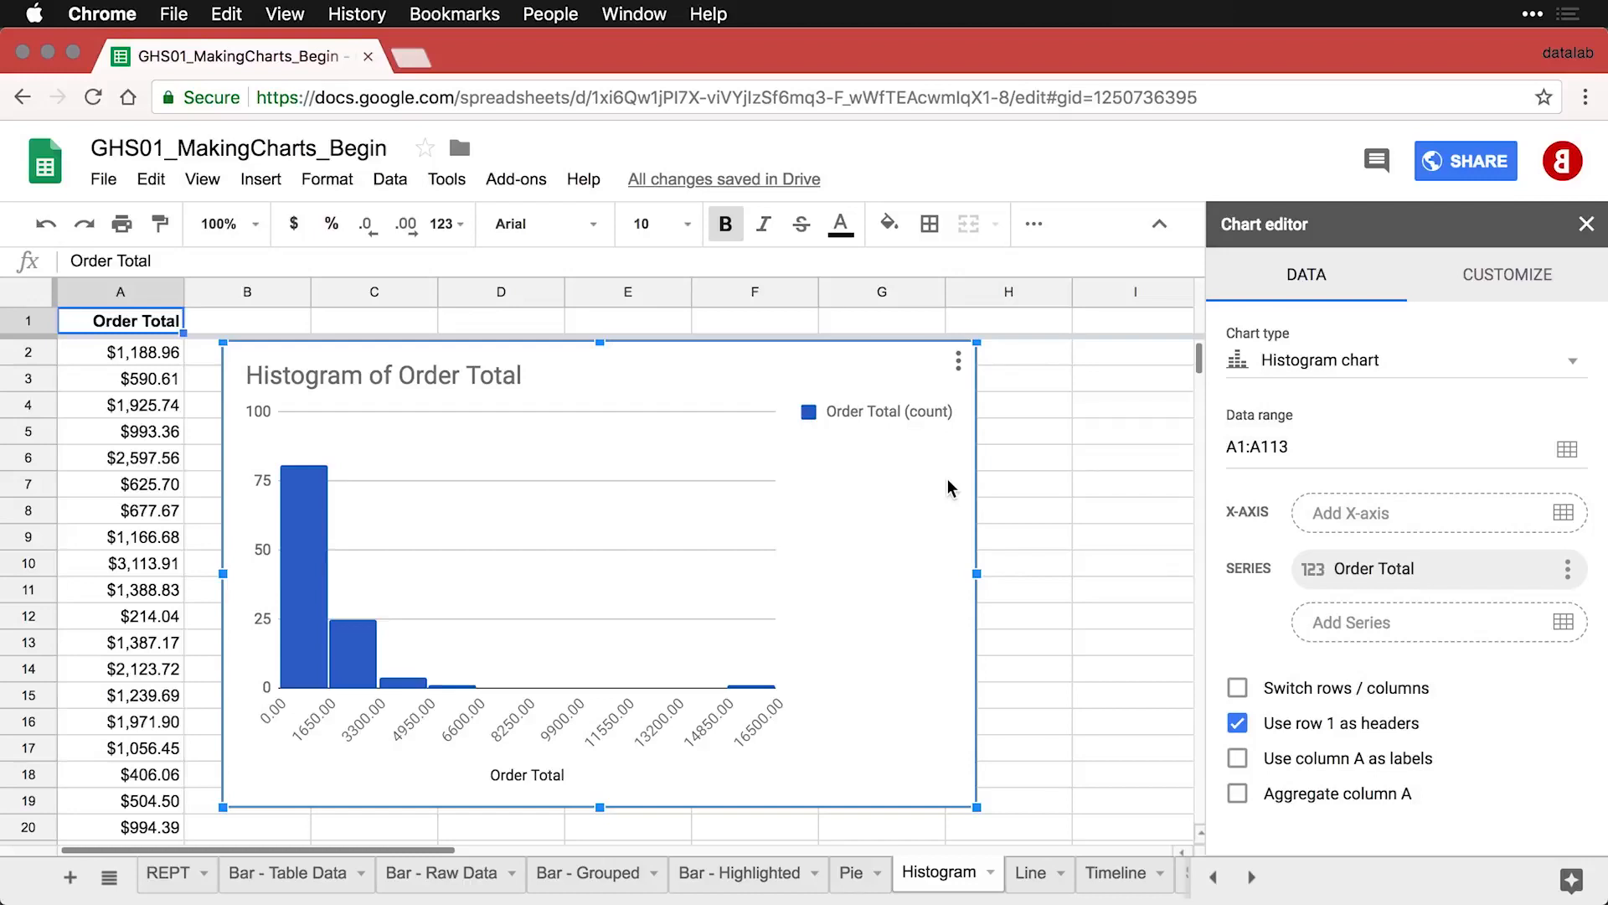
Set the histogram's legend position to None and close the chart editor
click(877, 407)
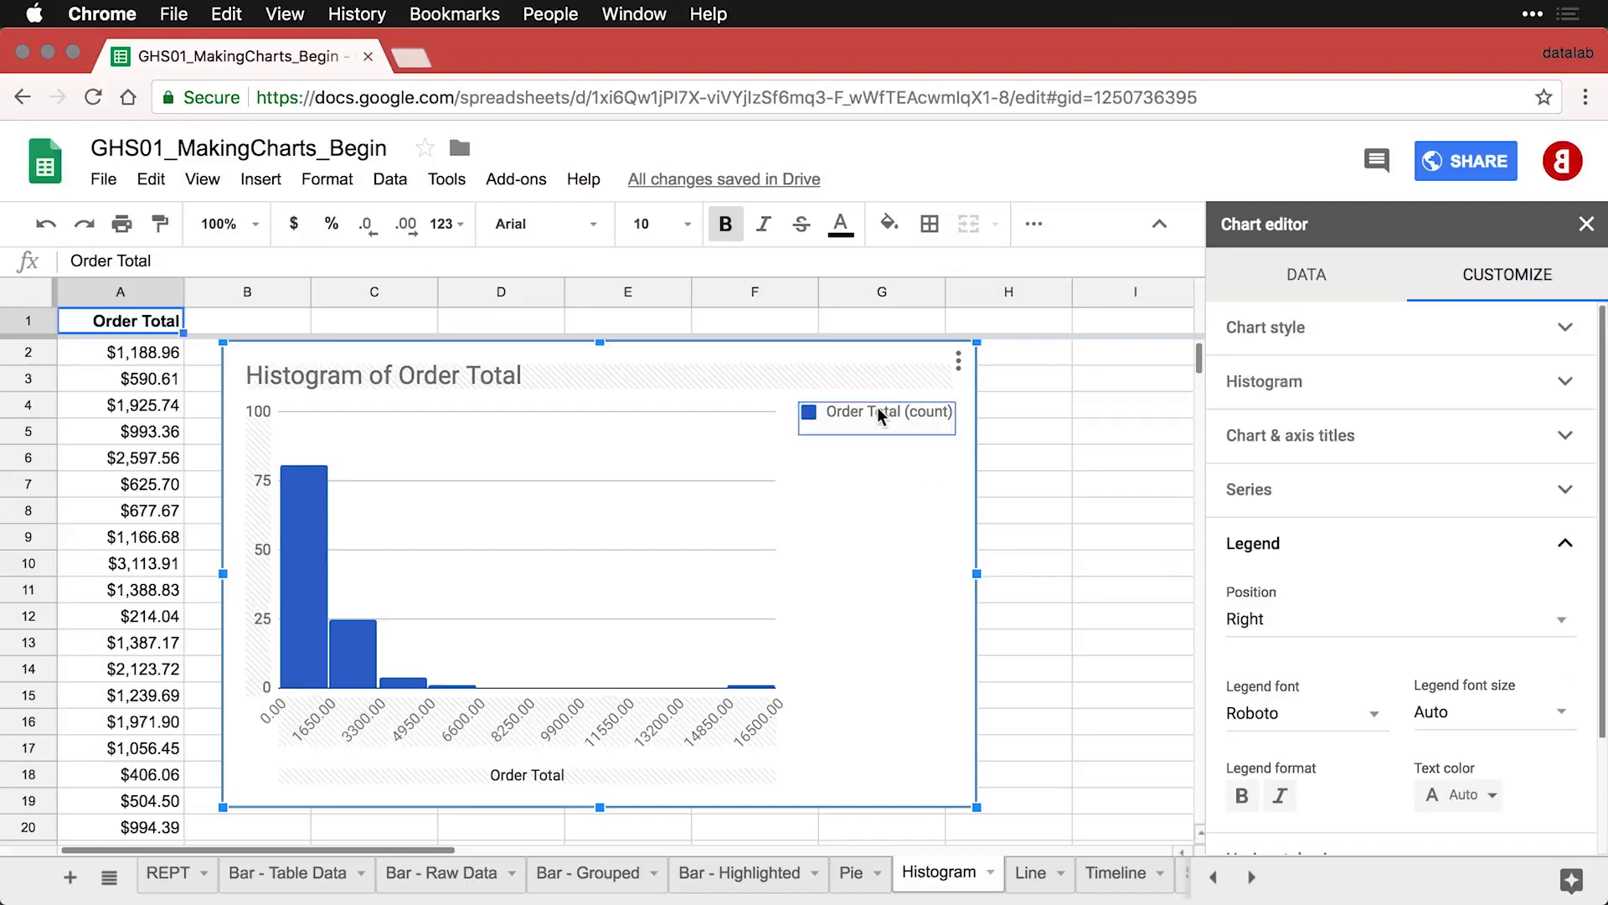
click(1323, 630)
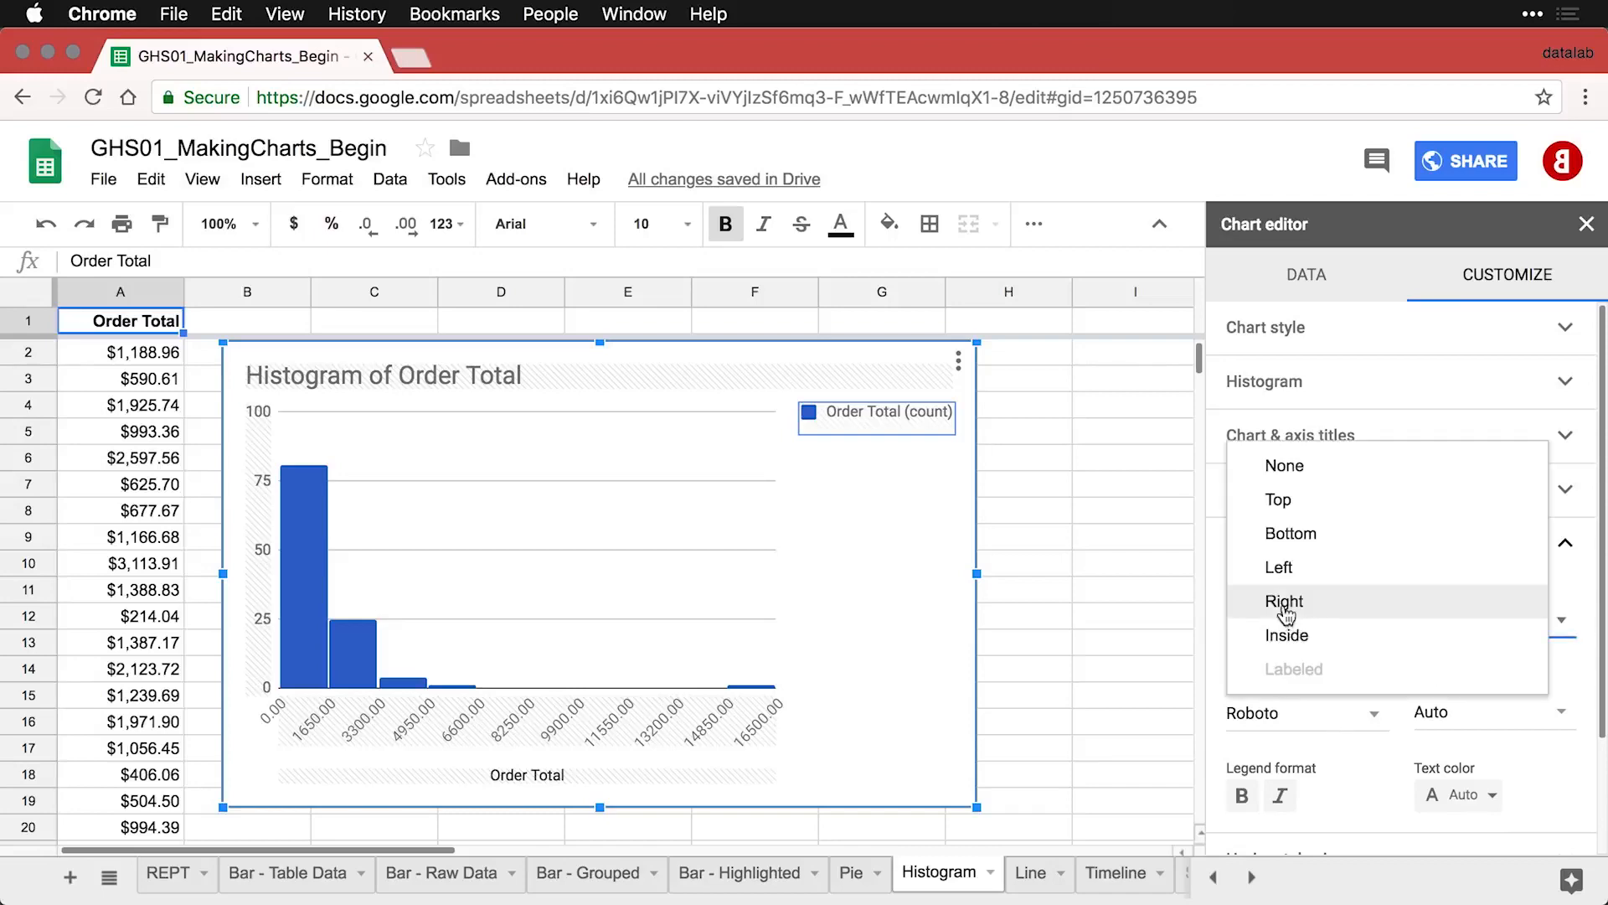
click(1323, 464)
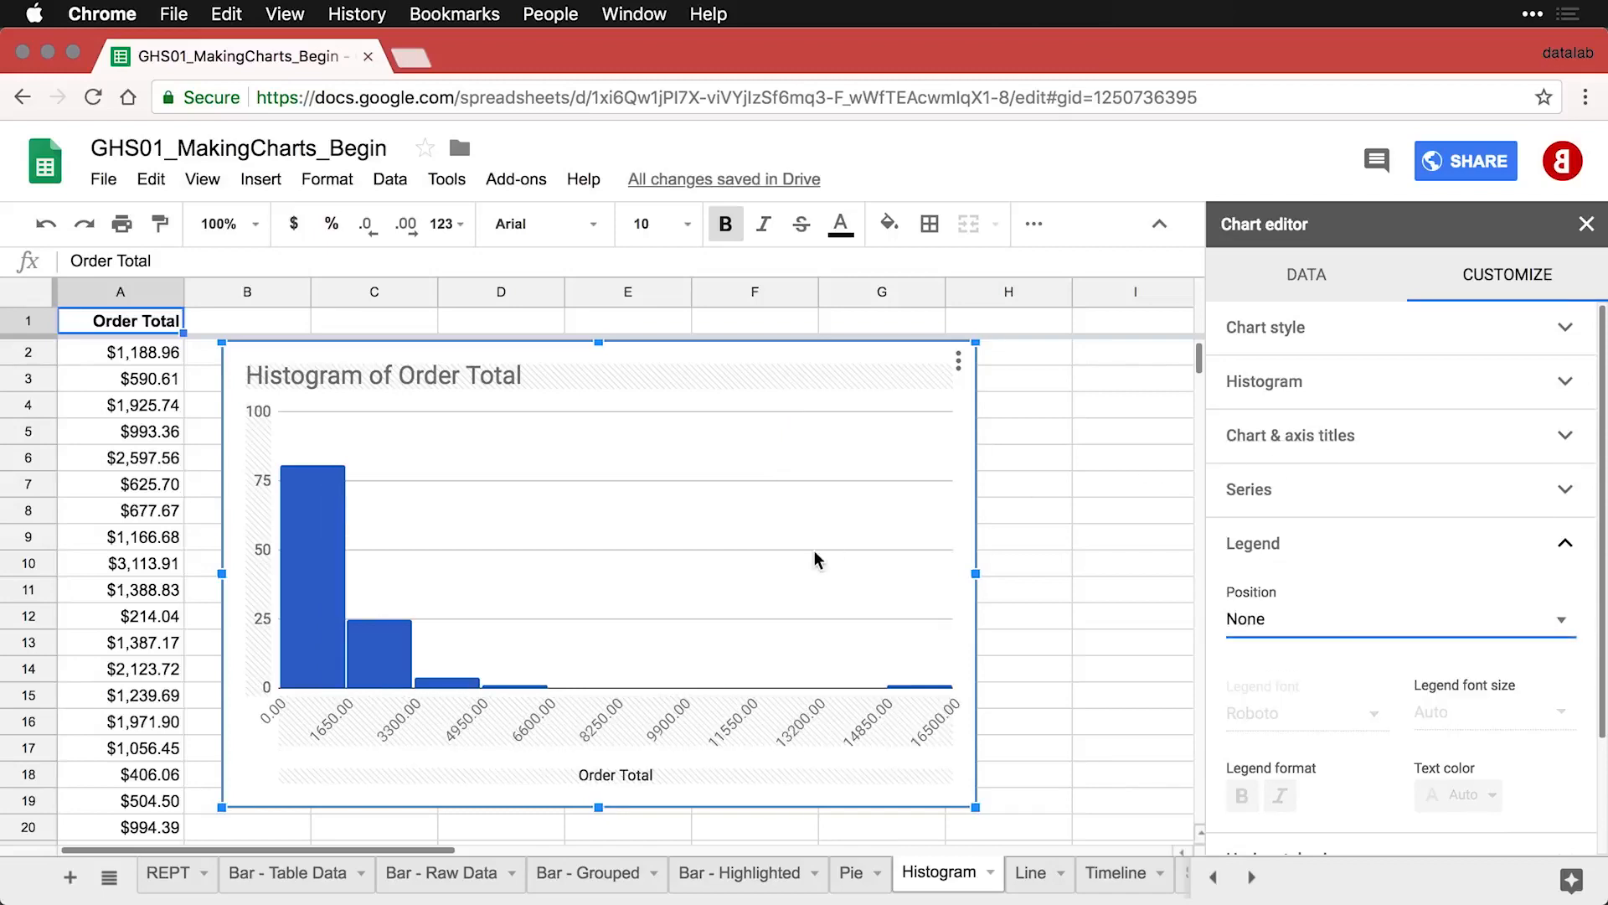
mouse_move(303, 551)
click(1034, 681)
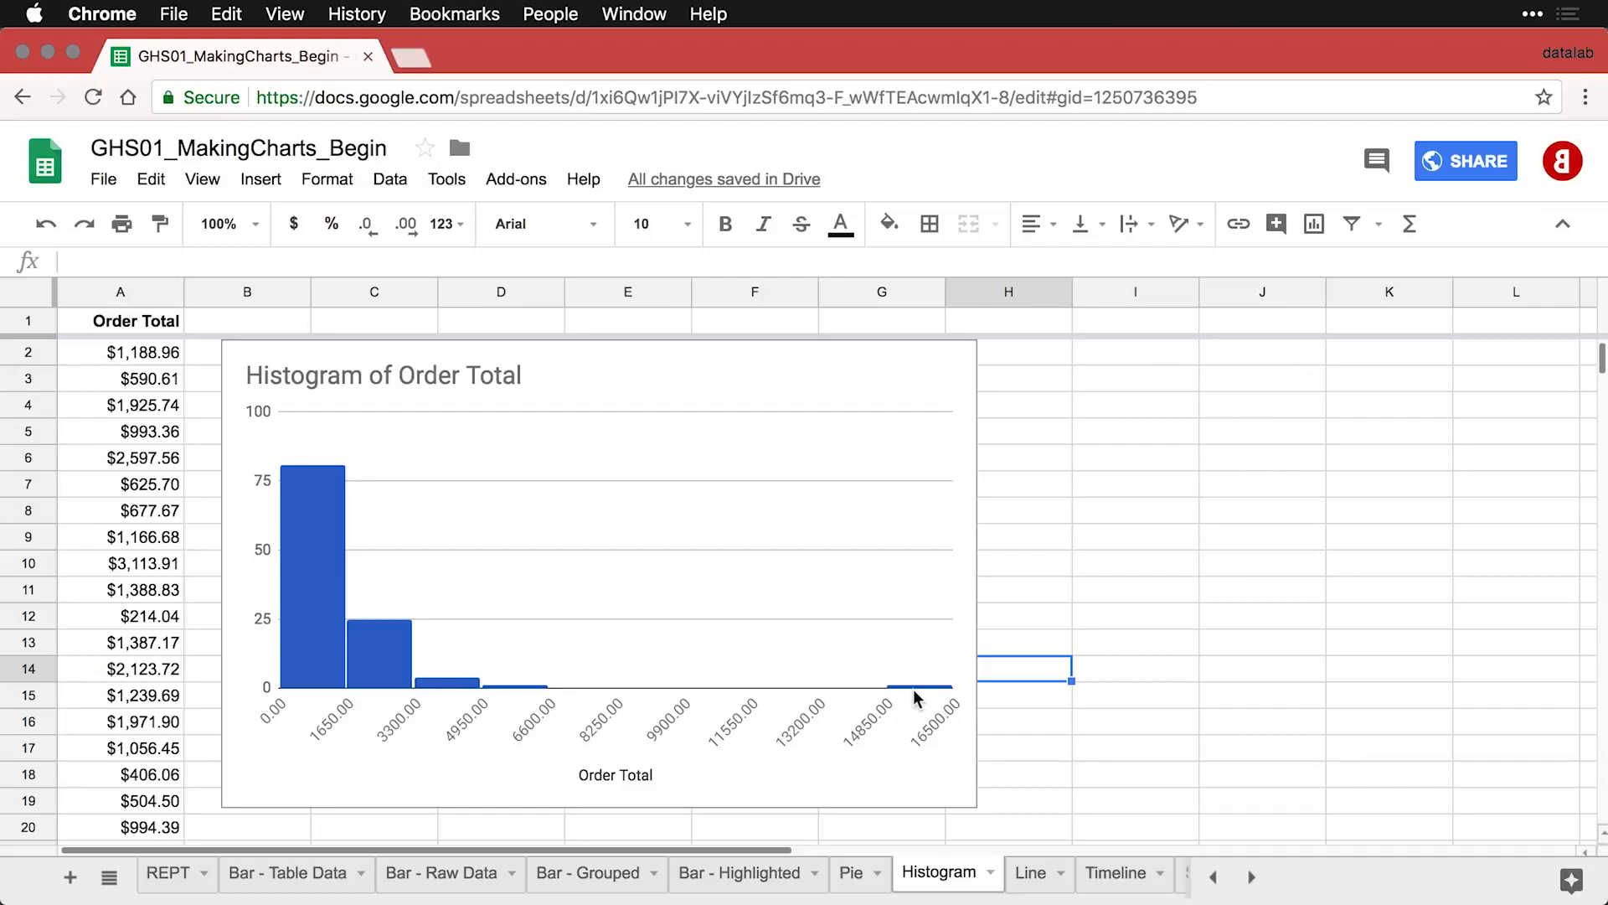
Change the colour of the histogram's Order Total series to dark red
click(299, 513)
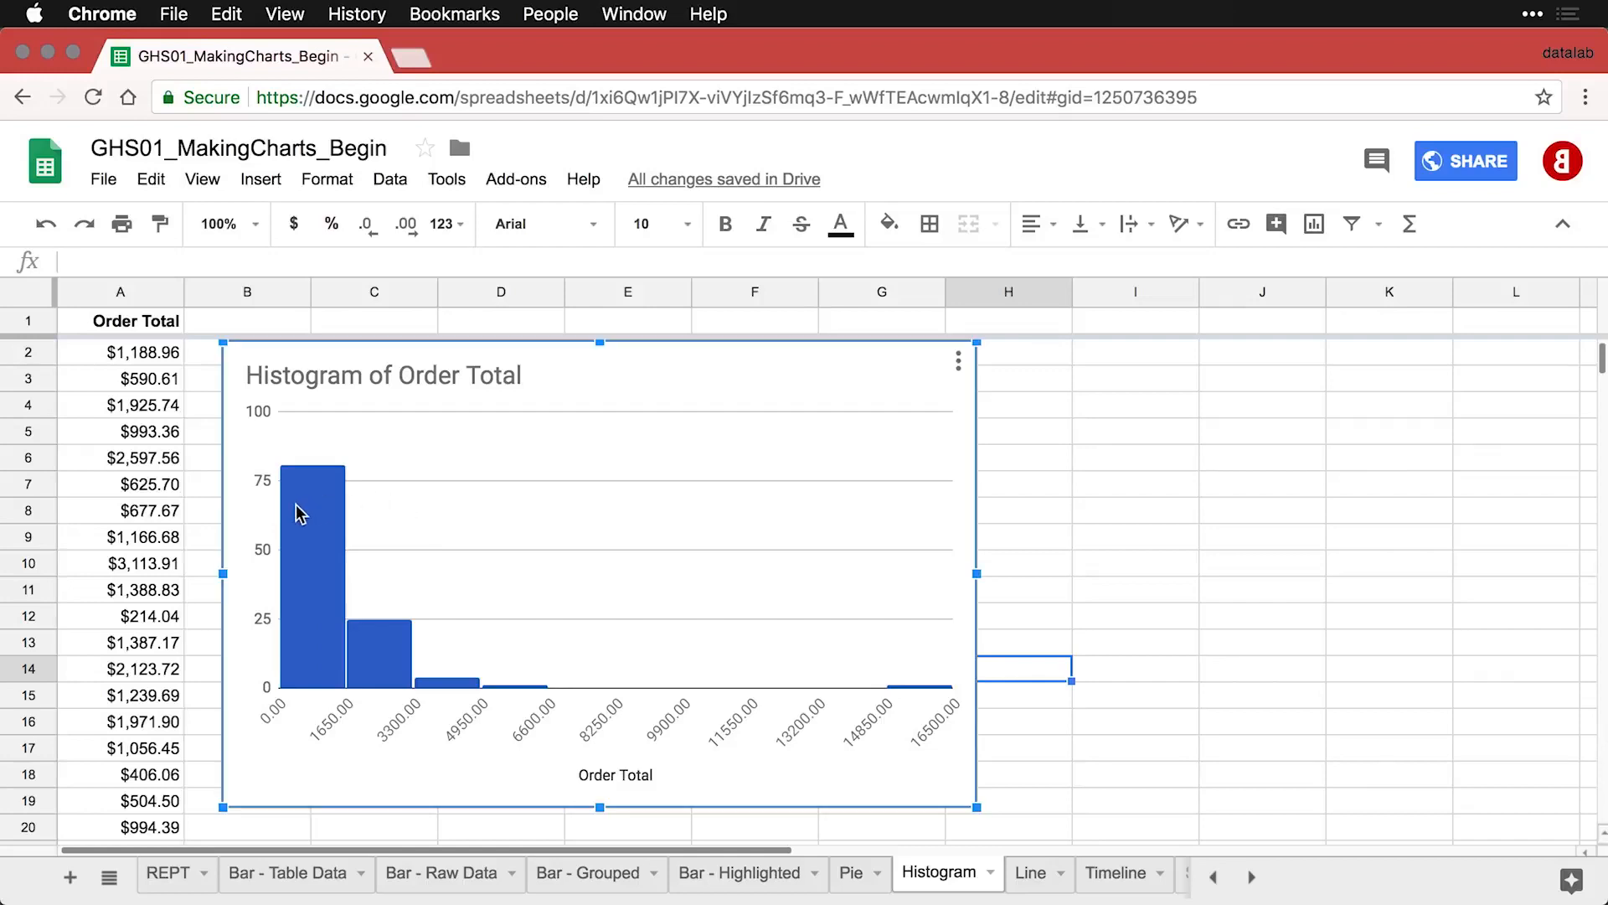
double_click(299, 513)
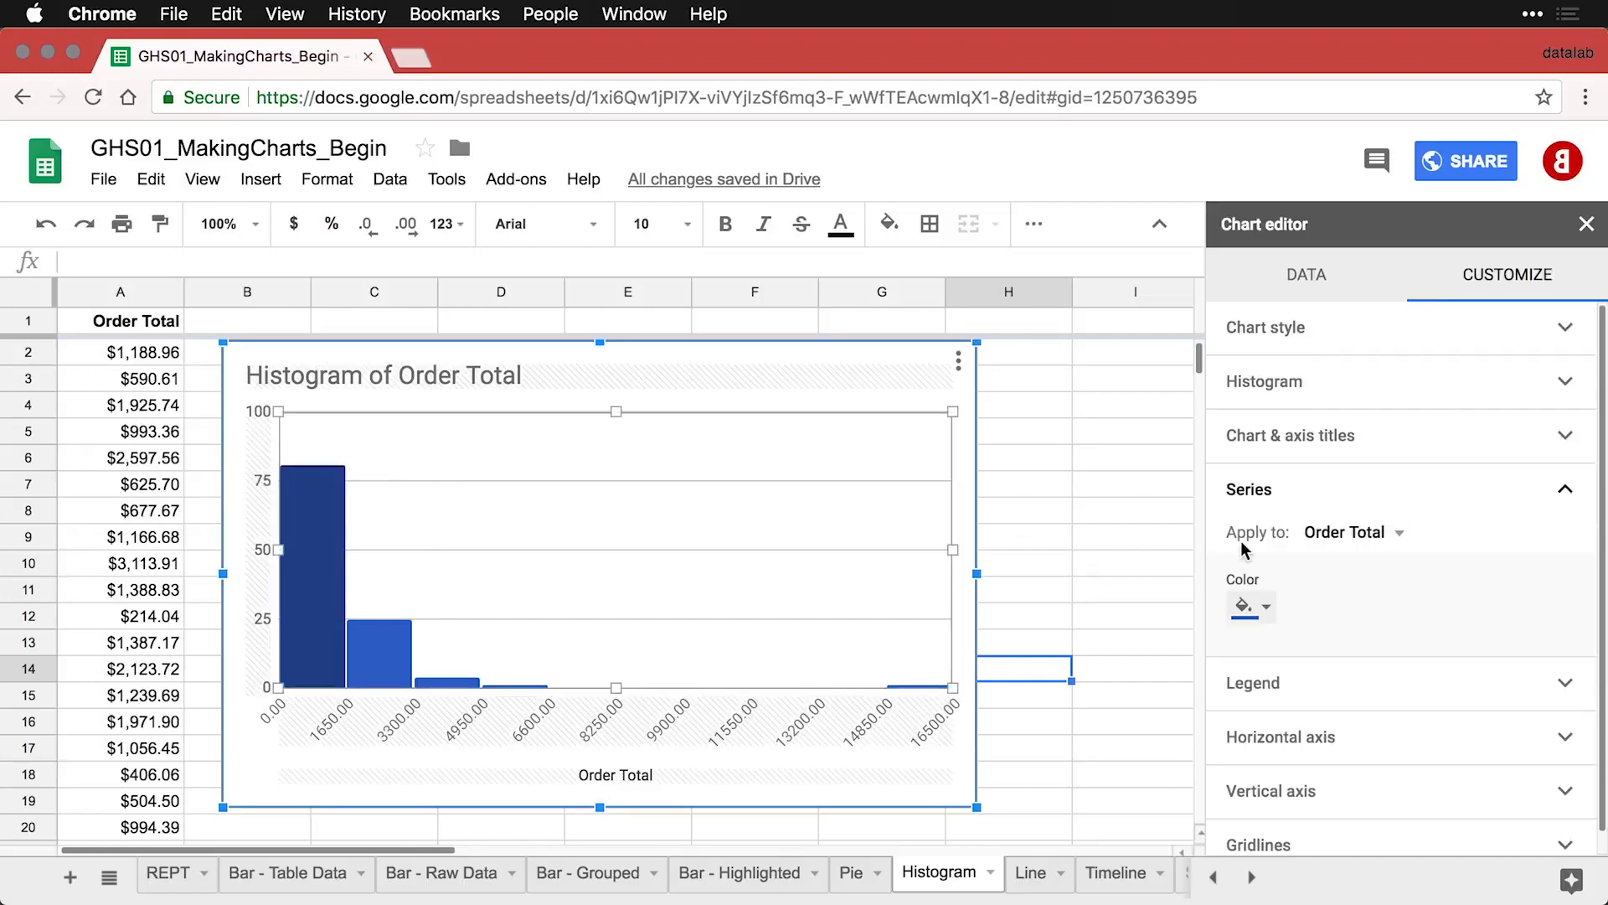
click(1266, 608)
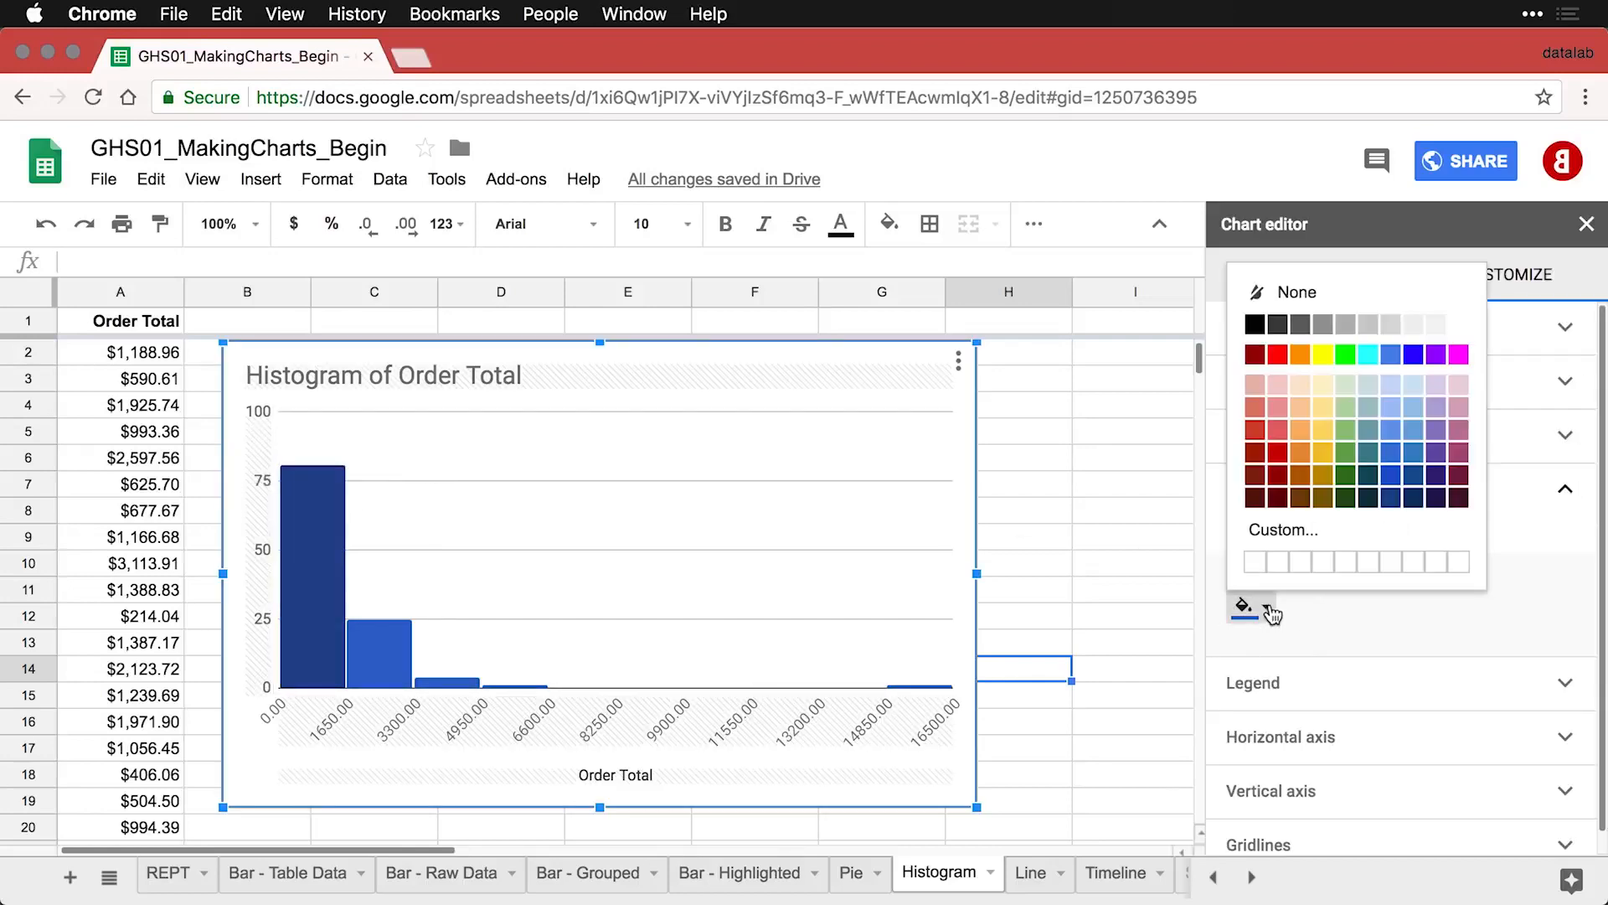
click(1278, 451)
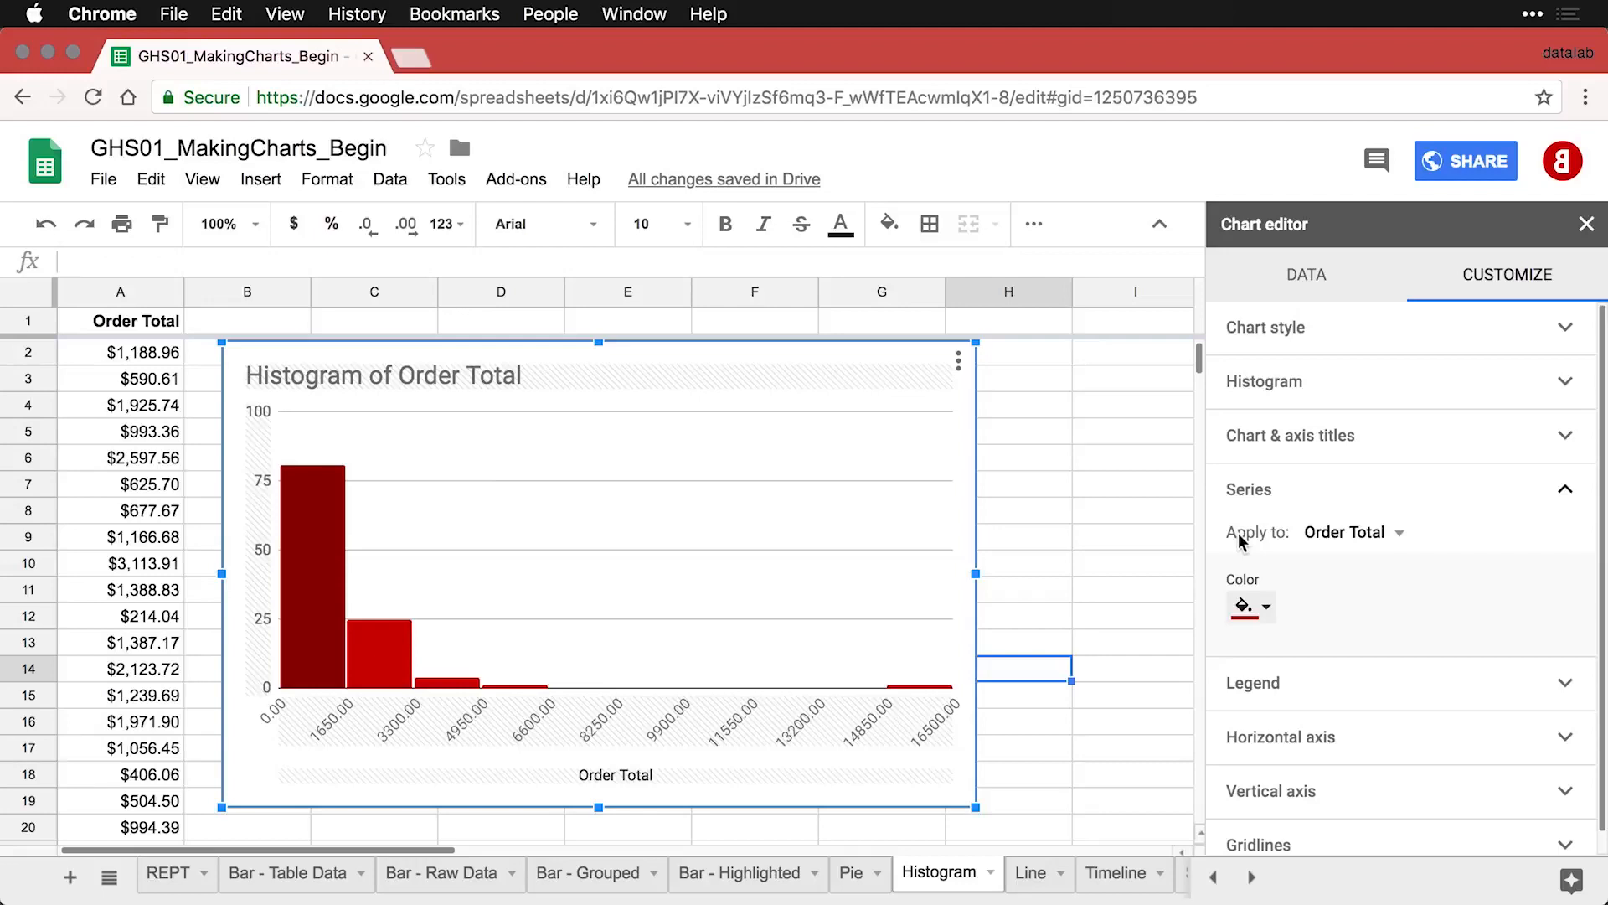
Set the histogram's bucket size to 1000
click(1345, 394)
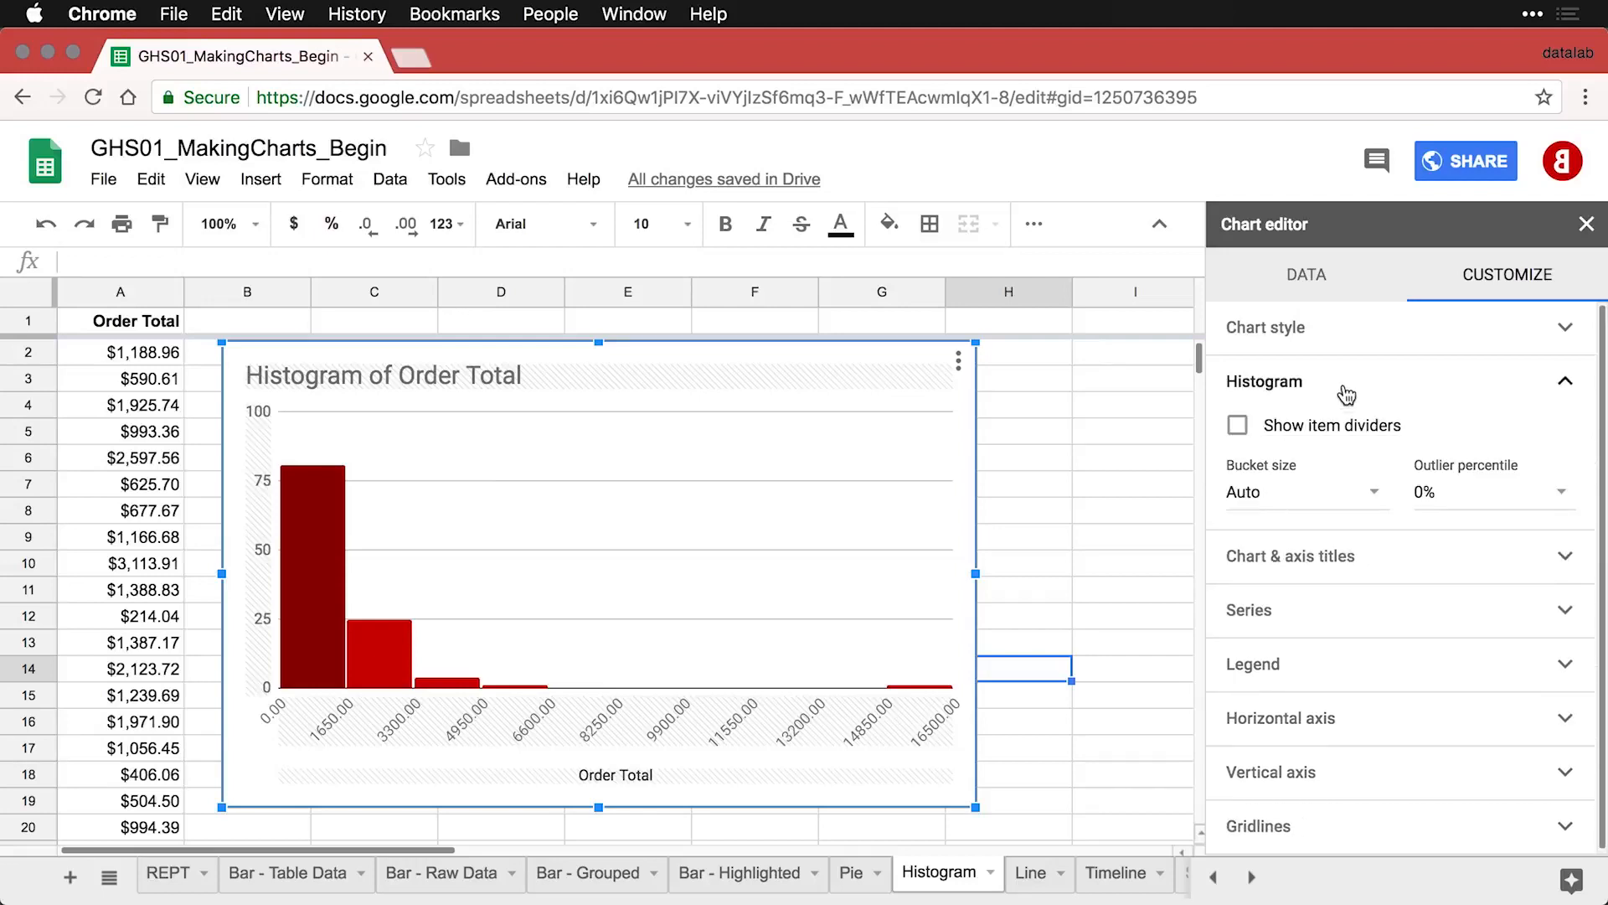
click(1276, 494)
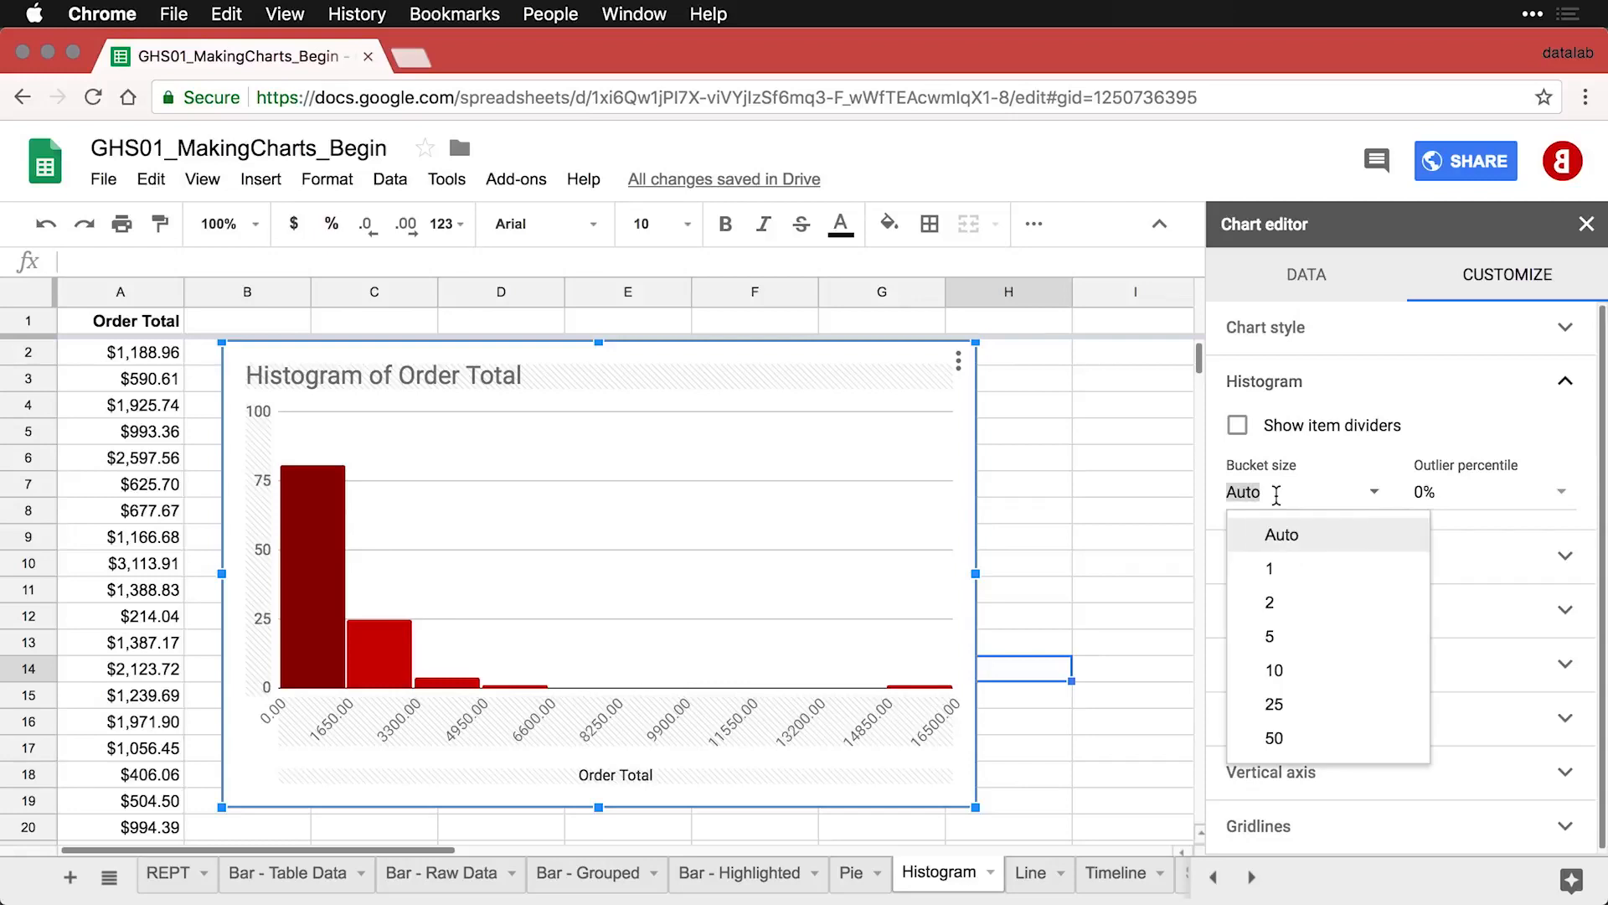
text(1000)
key(Return)
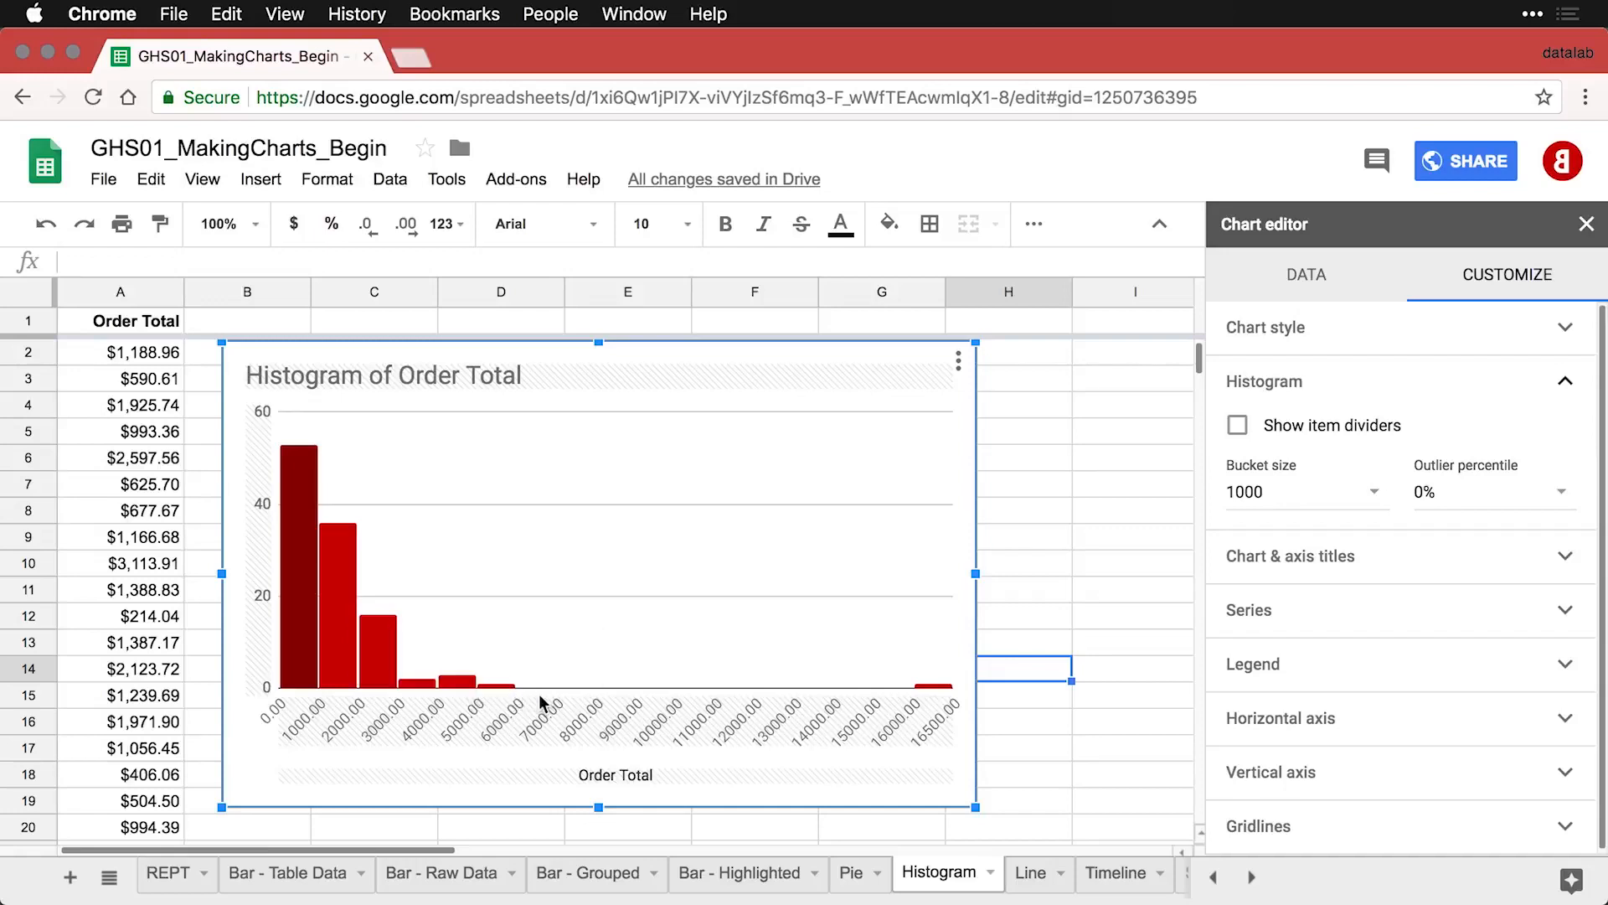
Slant the horizontal axis labels to 90° and close the chart editor
click(881, 720)
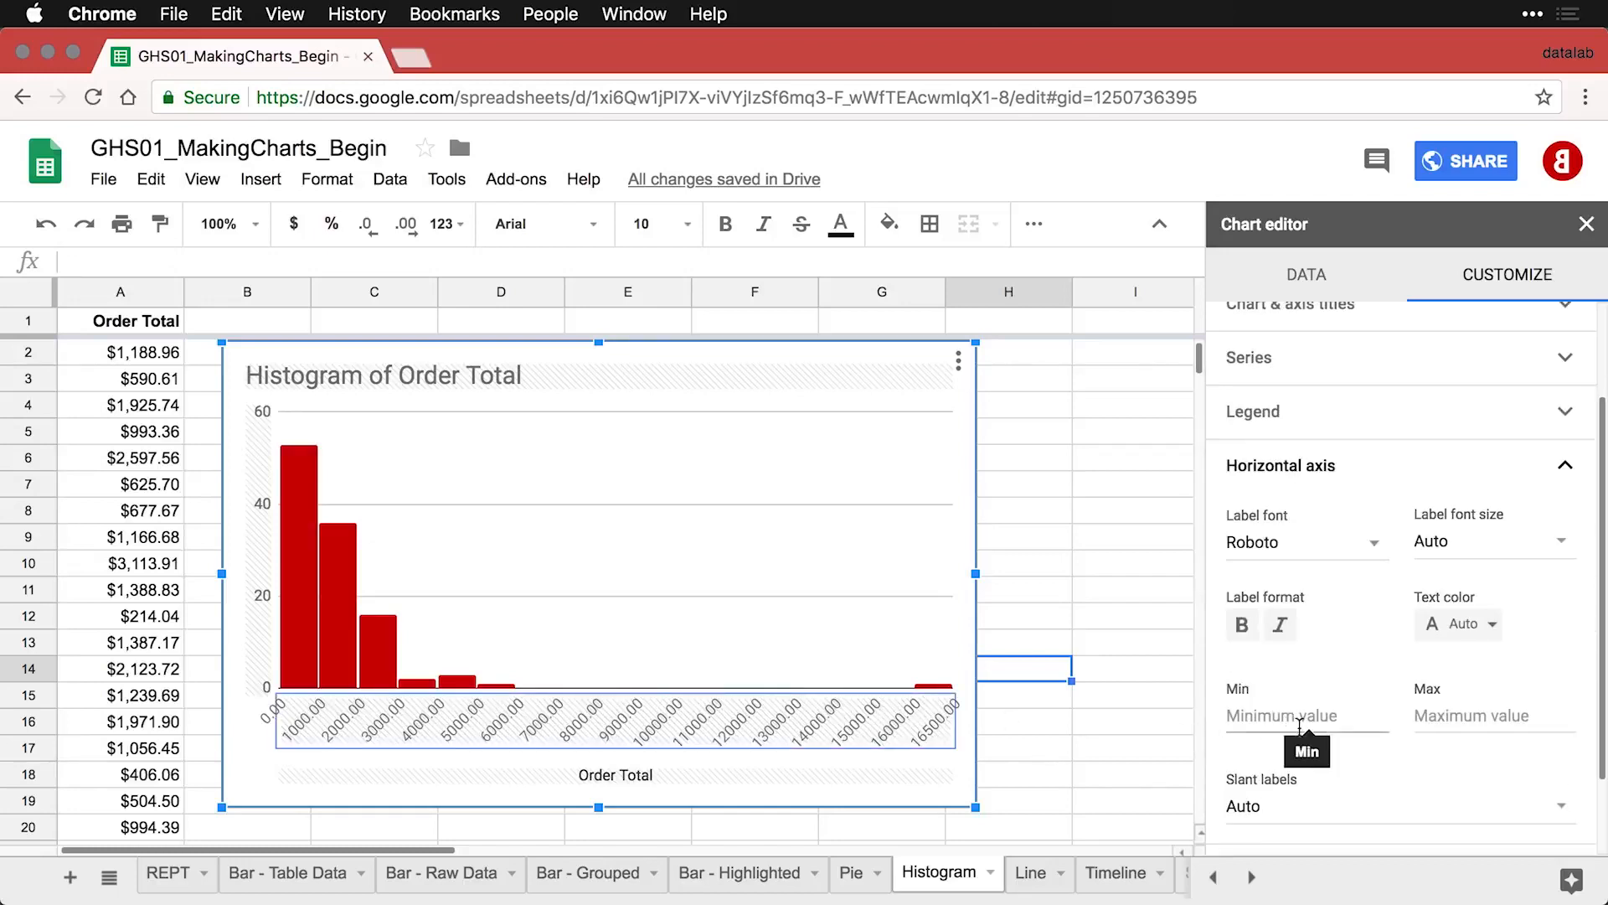
scroll(1358, 793, down, 2)
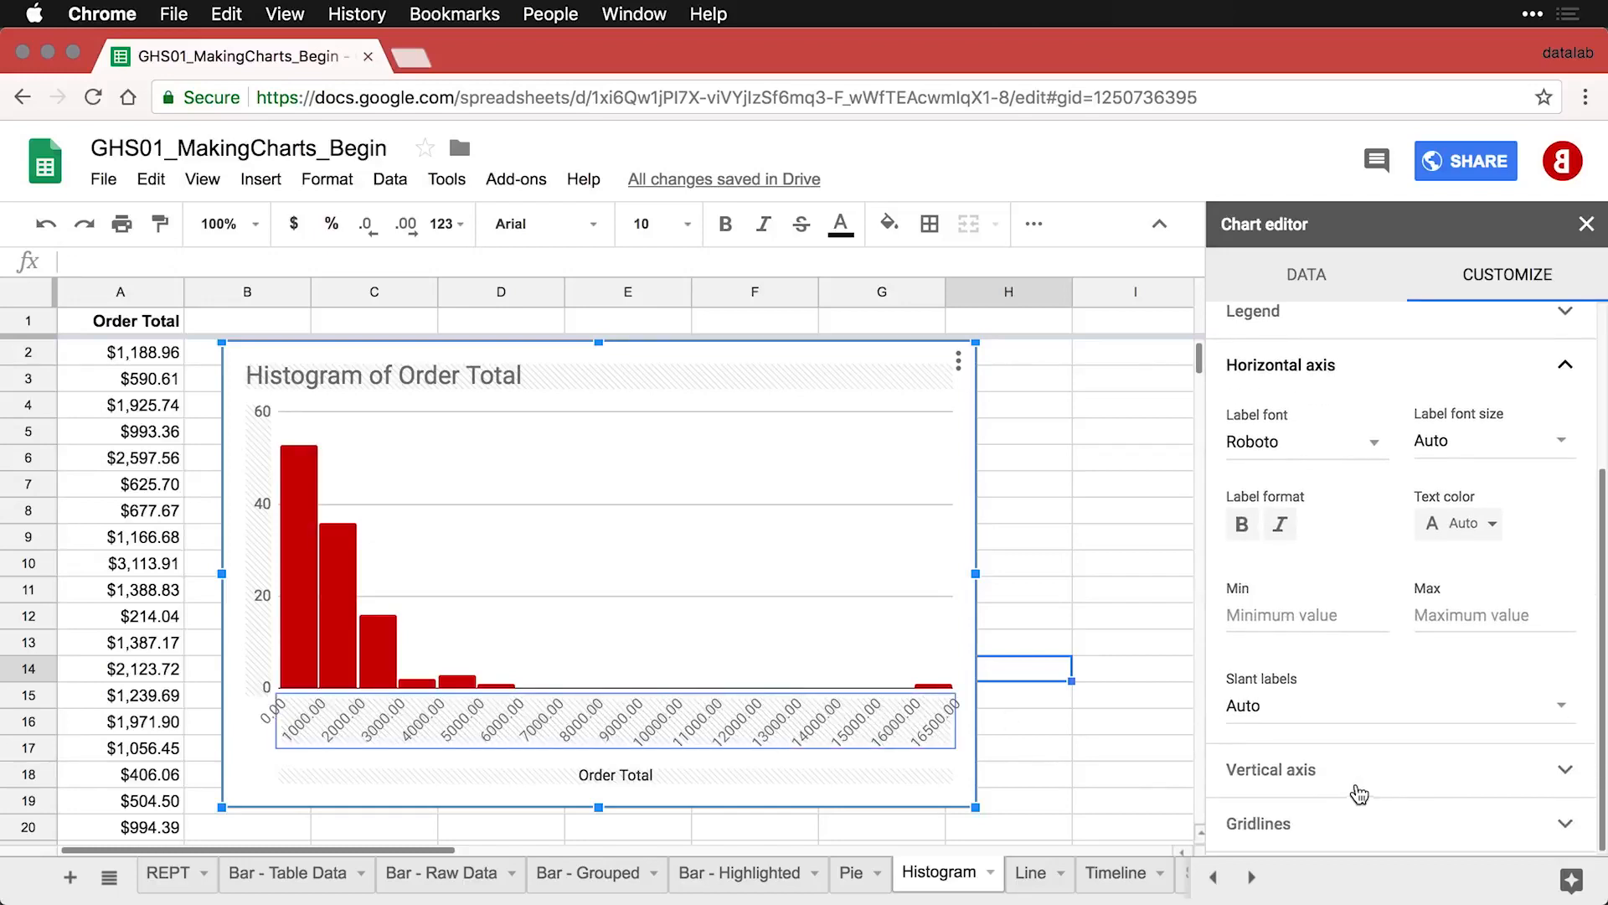
click(1561, 706)
click(1294, 665)
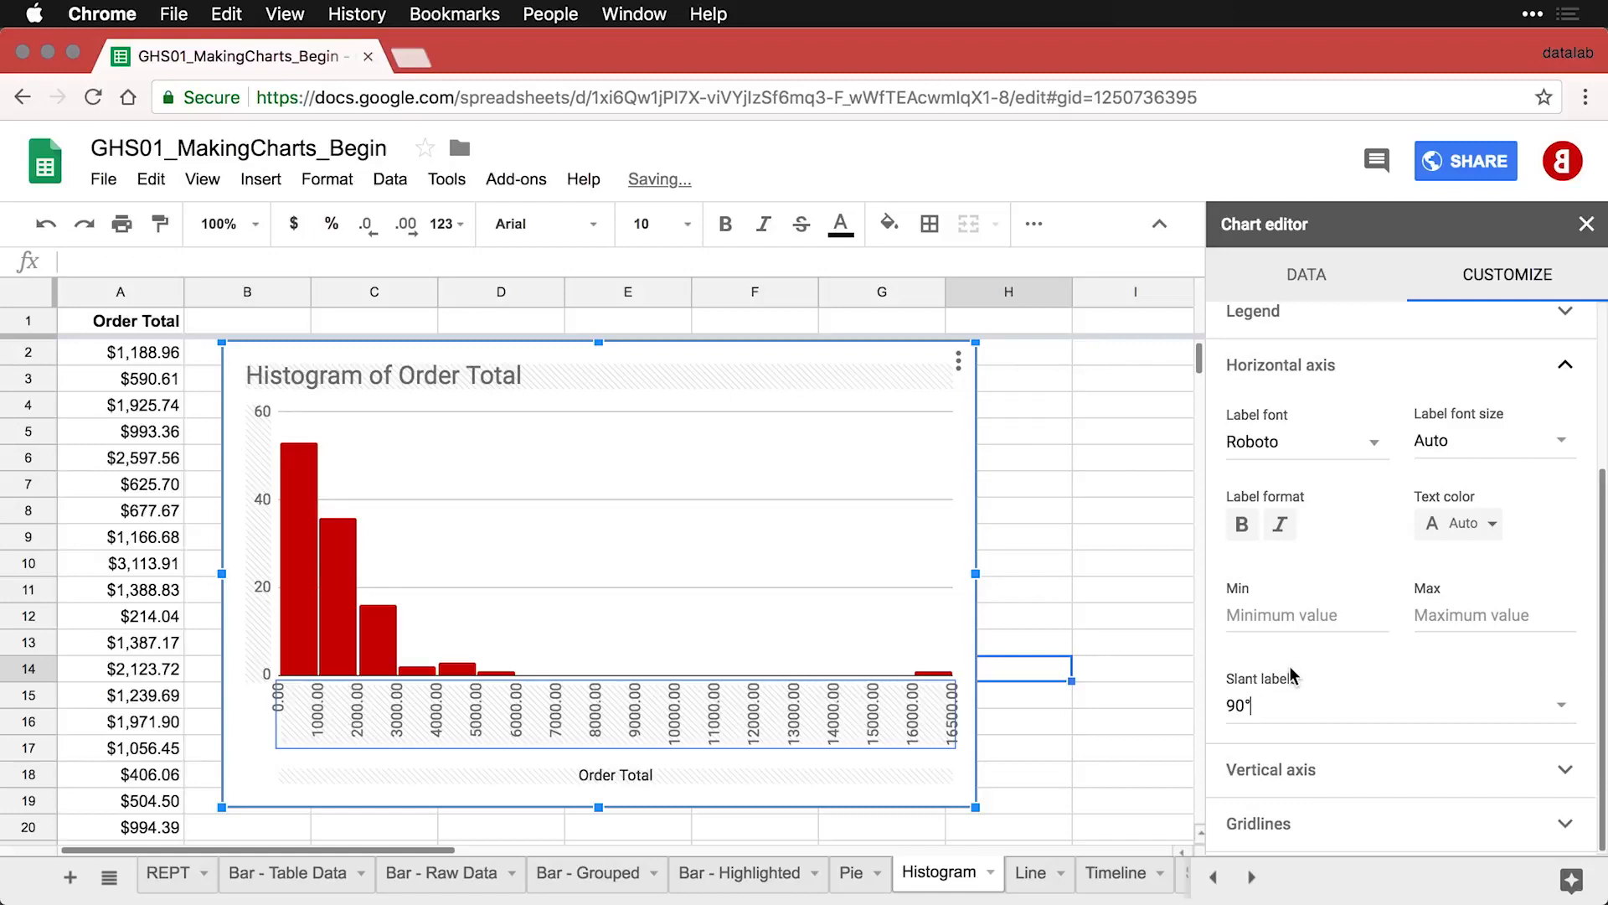
click(1015, 576)
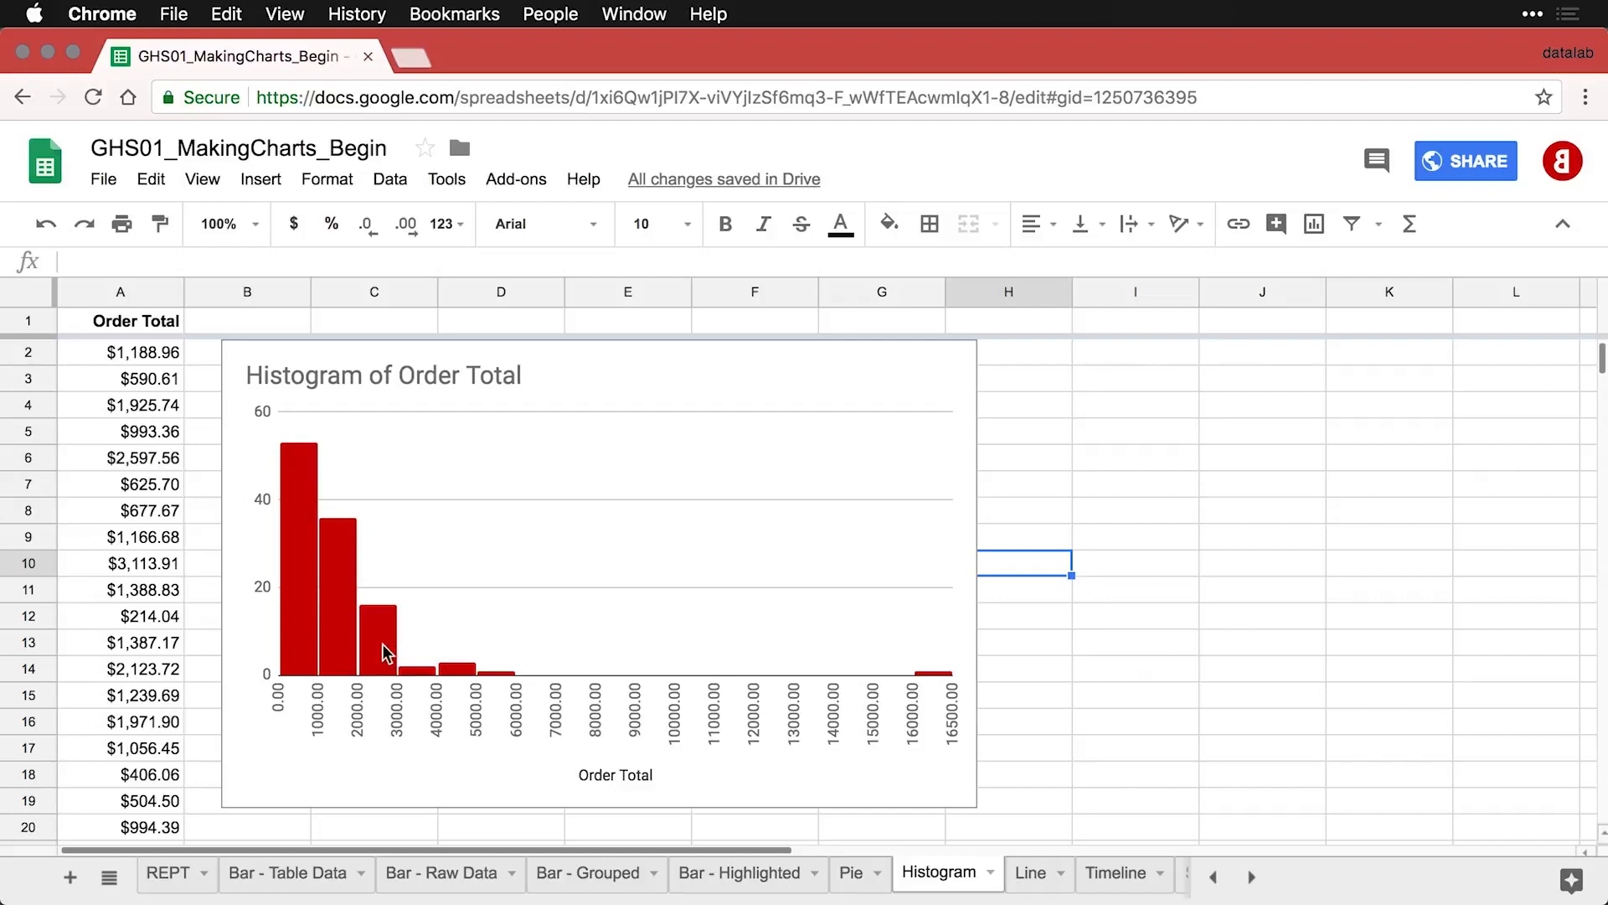
Set the histogram's outlier percentile to 1%
double_click(333, 608)
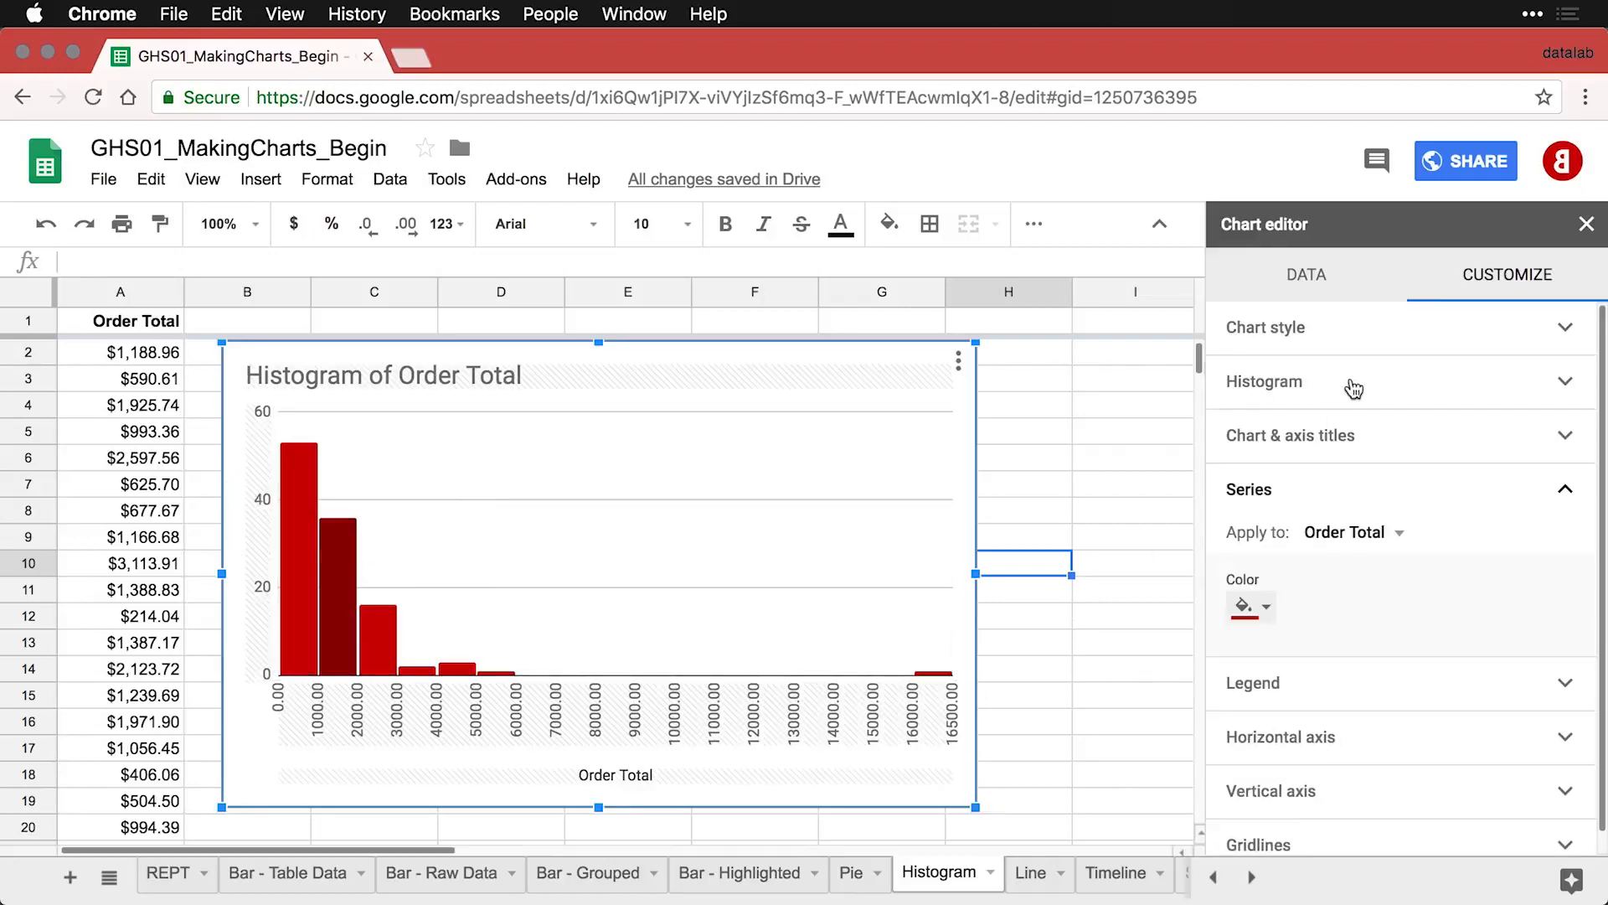
click(1393, 392)
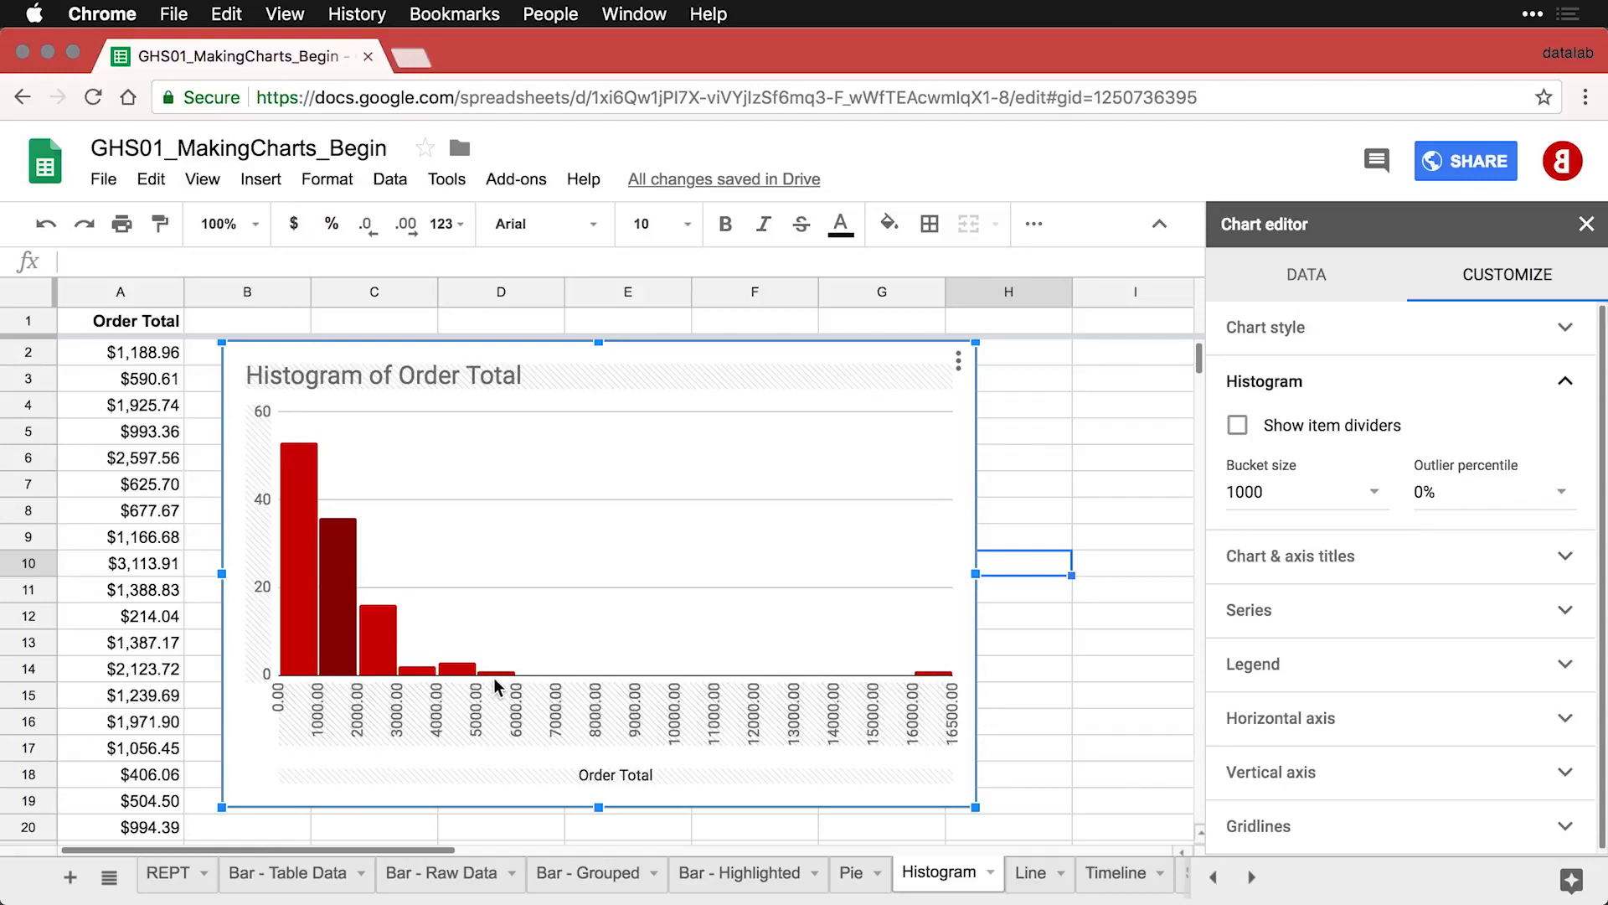
click(1561, 492)
click(1467, 570)
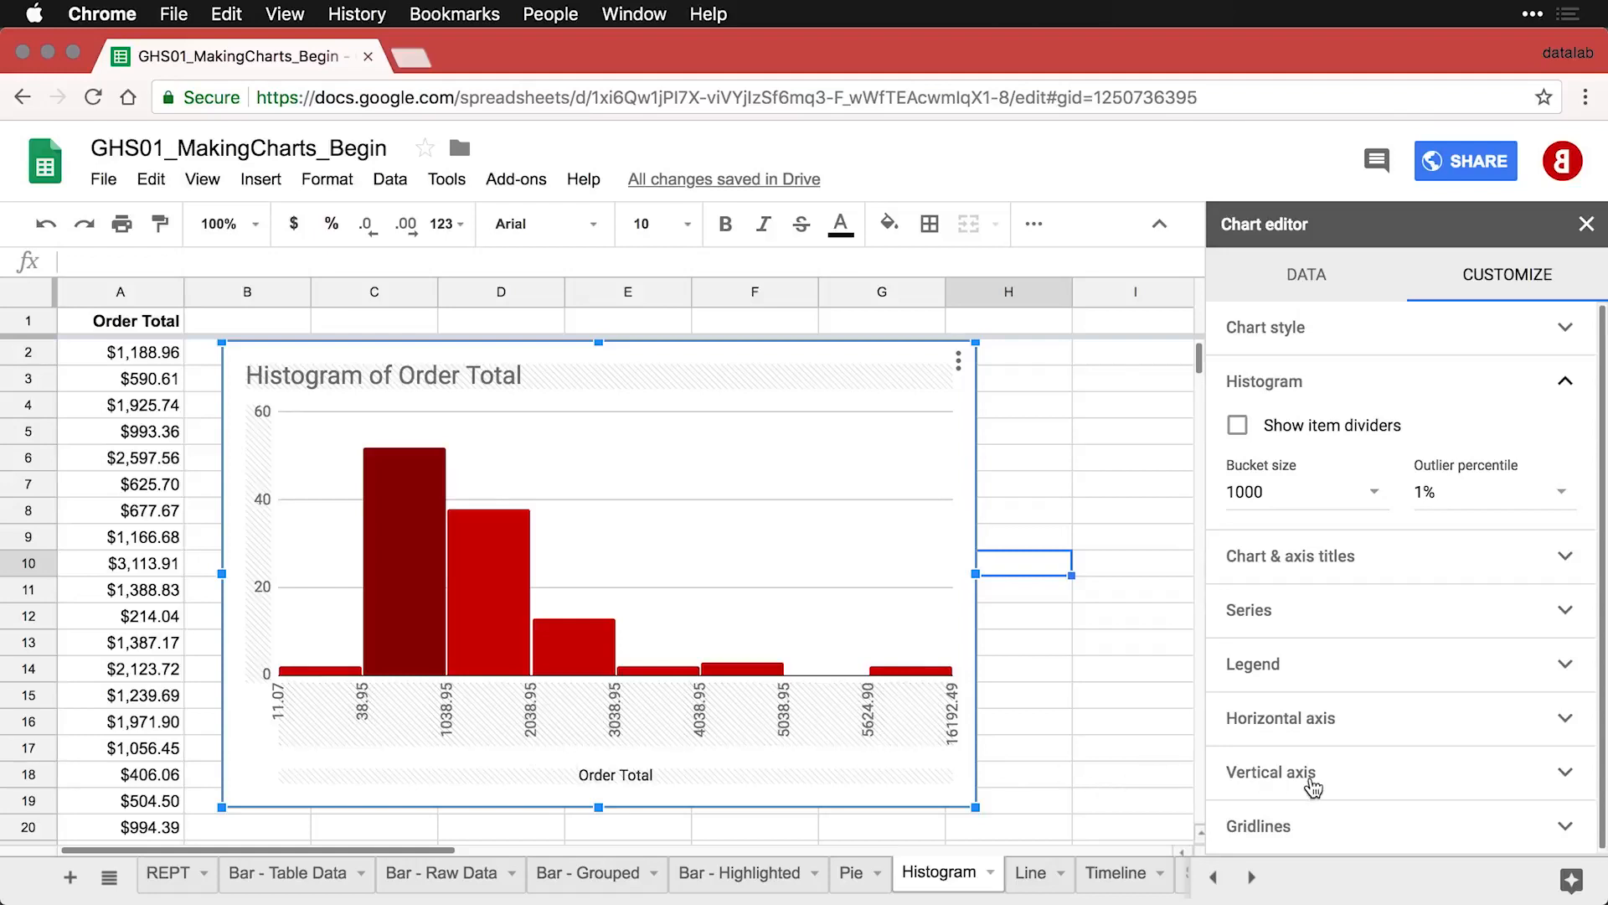
Try setting the horizontal axis minimum to 0, leaving the maximum empty, and close the chart editor
click(1379, 722)
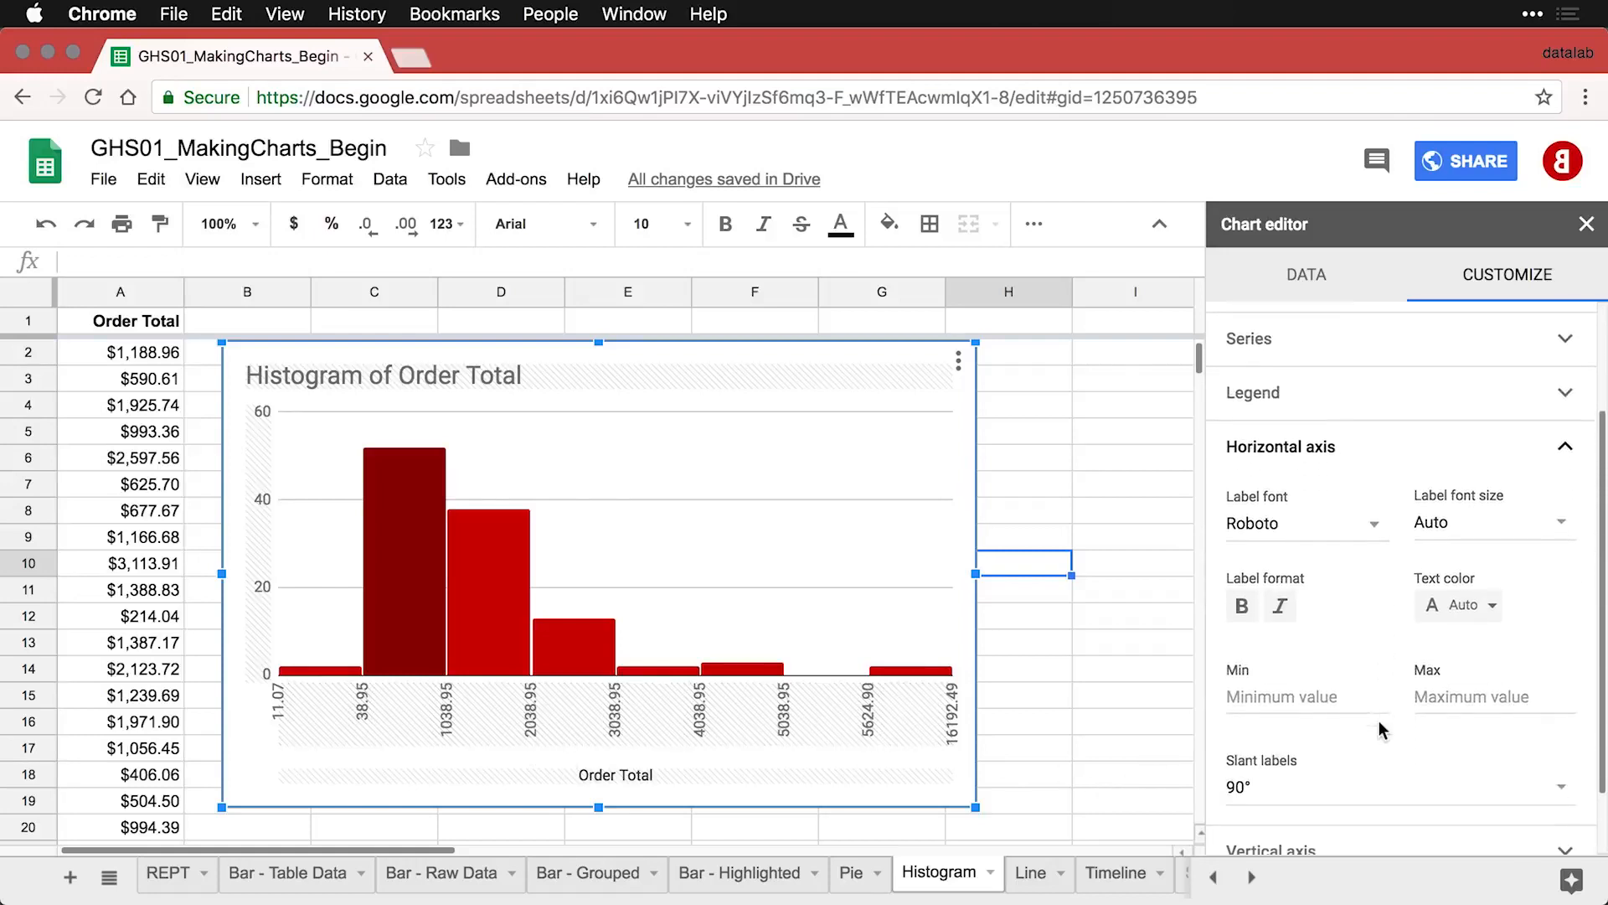
click(1258, 691)
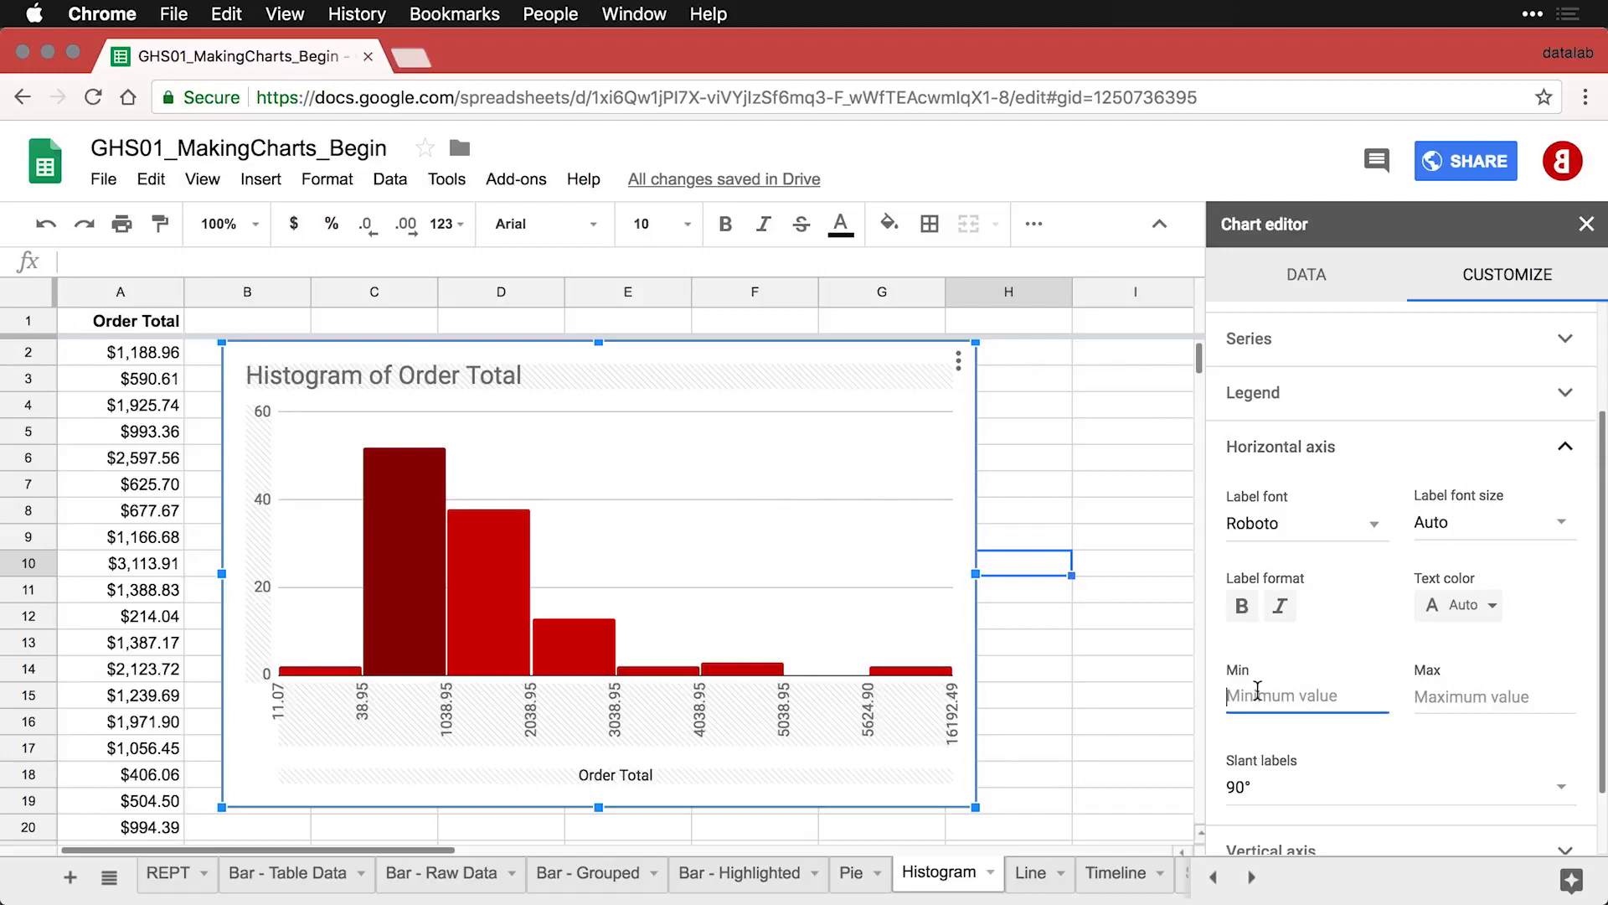
text(0)
click(1496, 697)
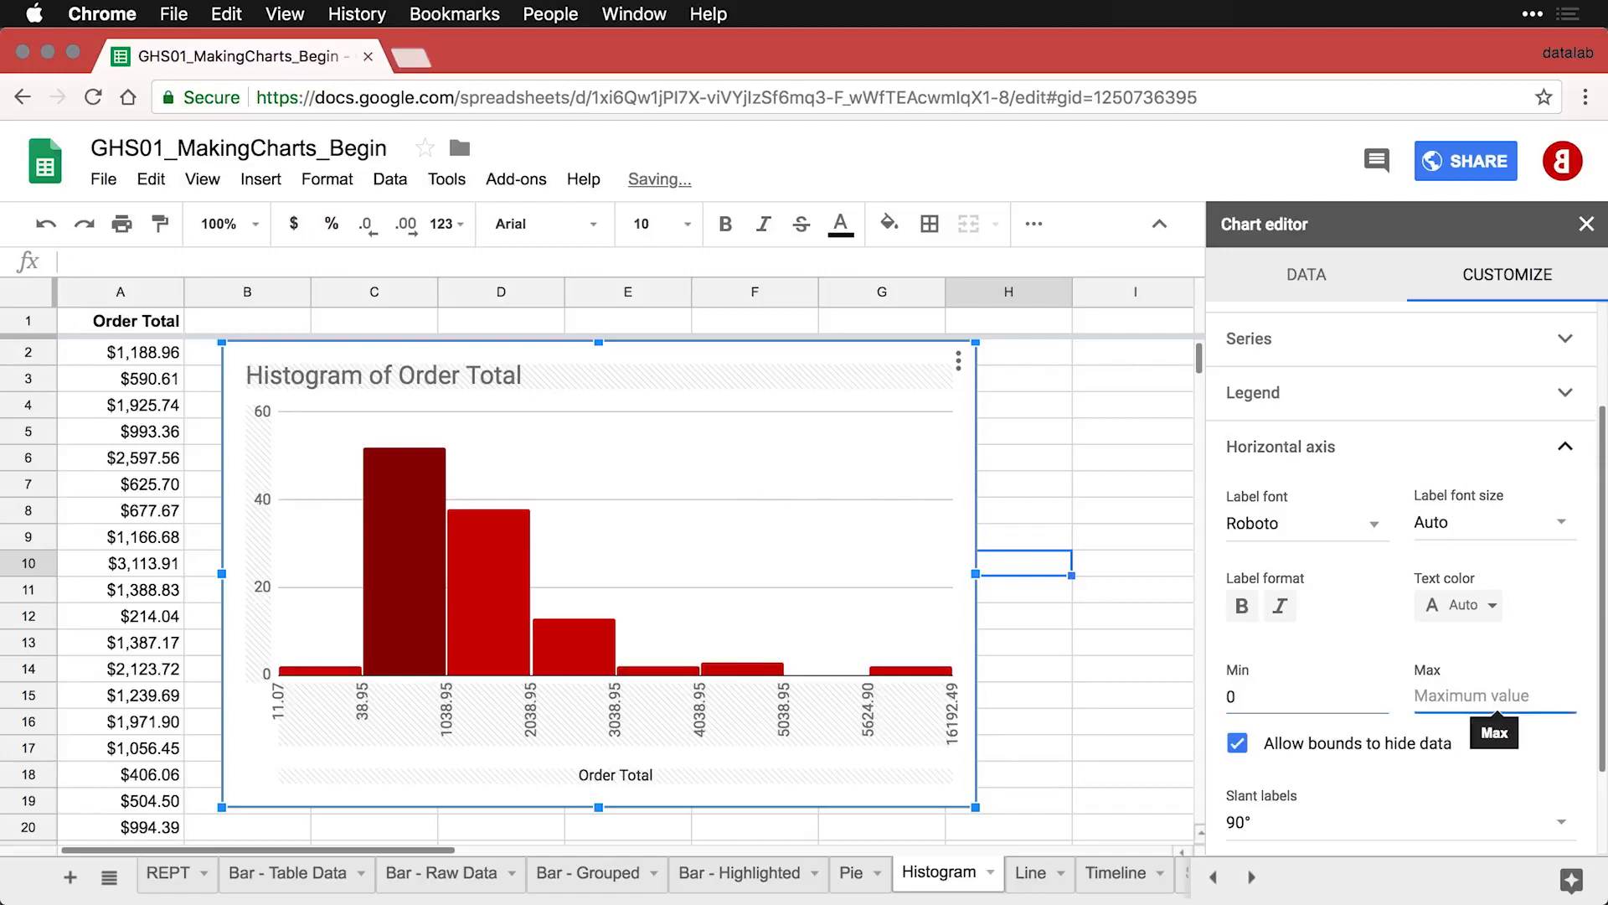
click(1089, 710)
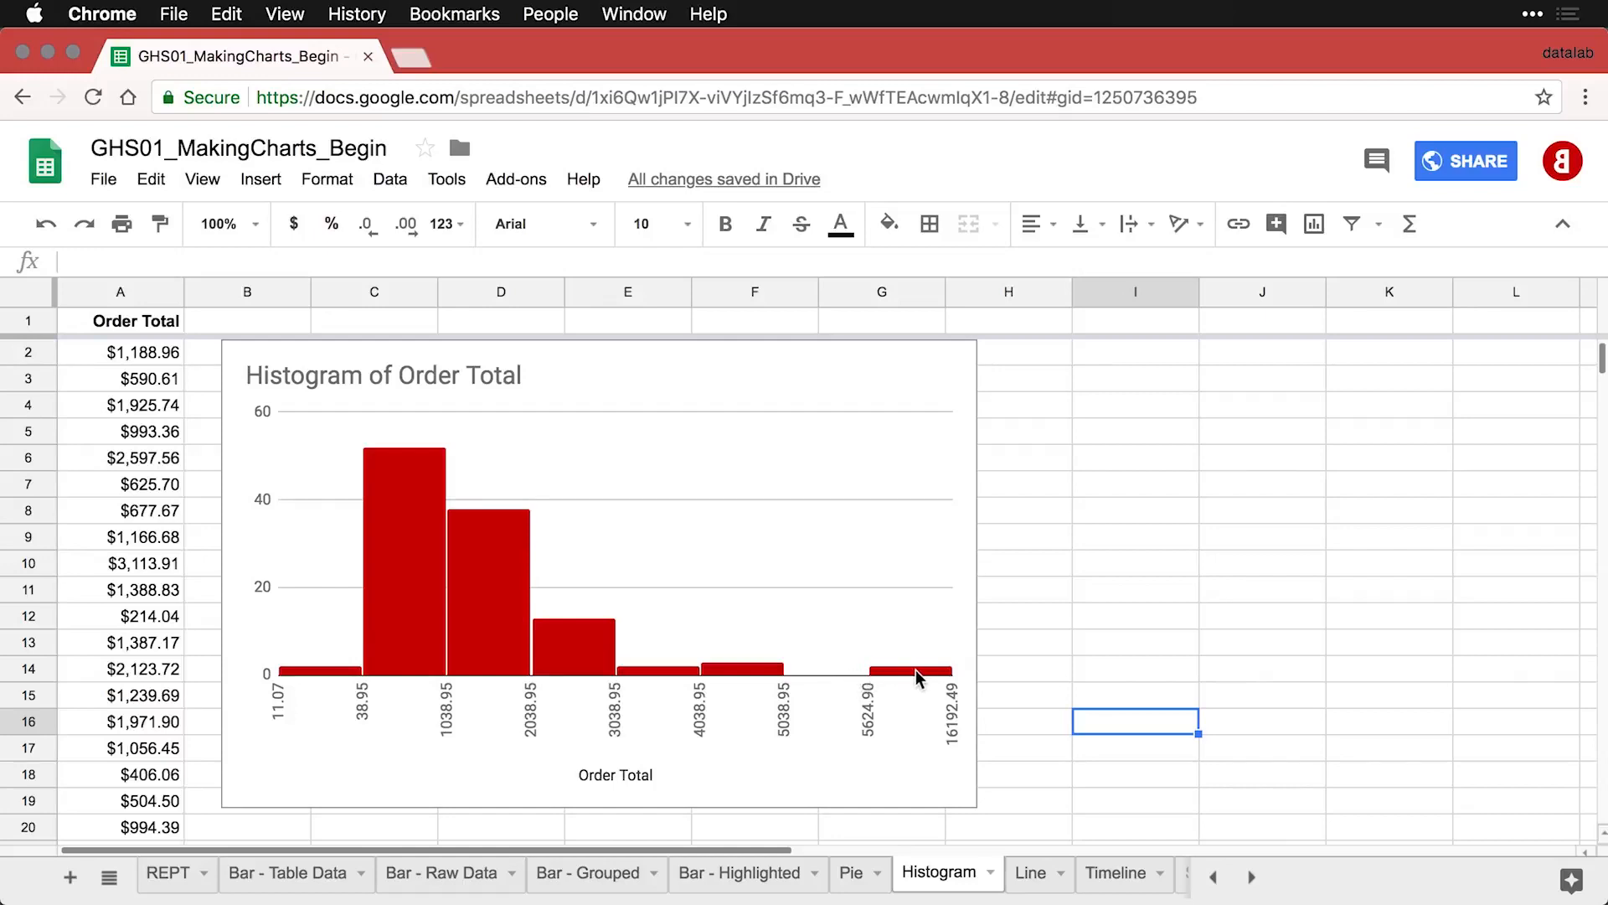
Try an outlier percentile of 5% for the Order Total histogram
click(1481, 391)
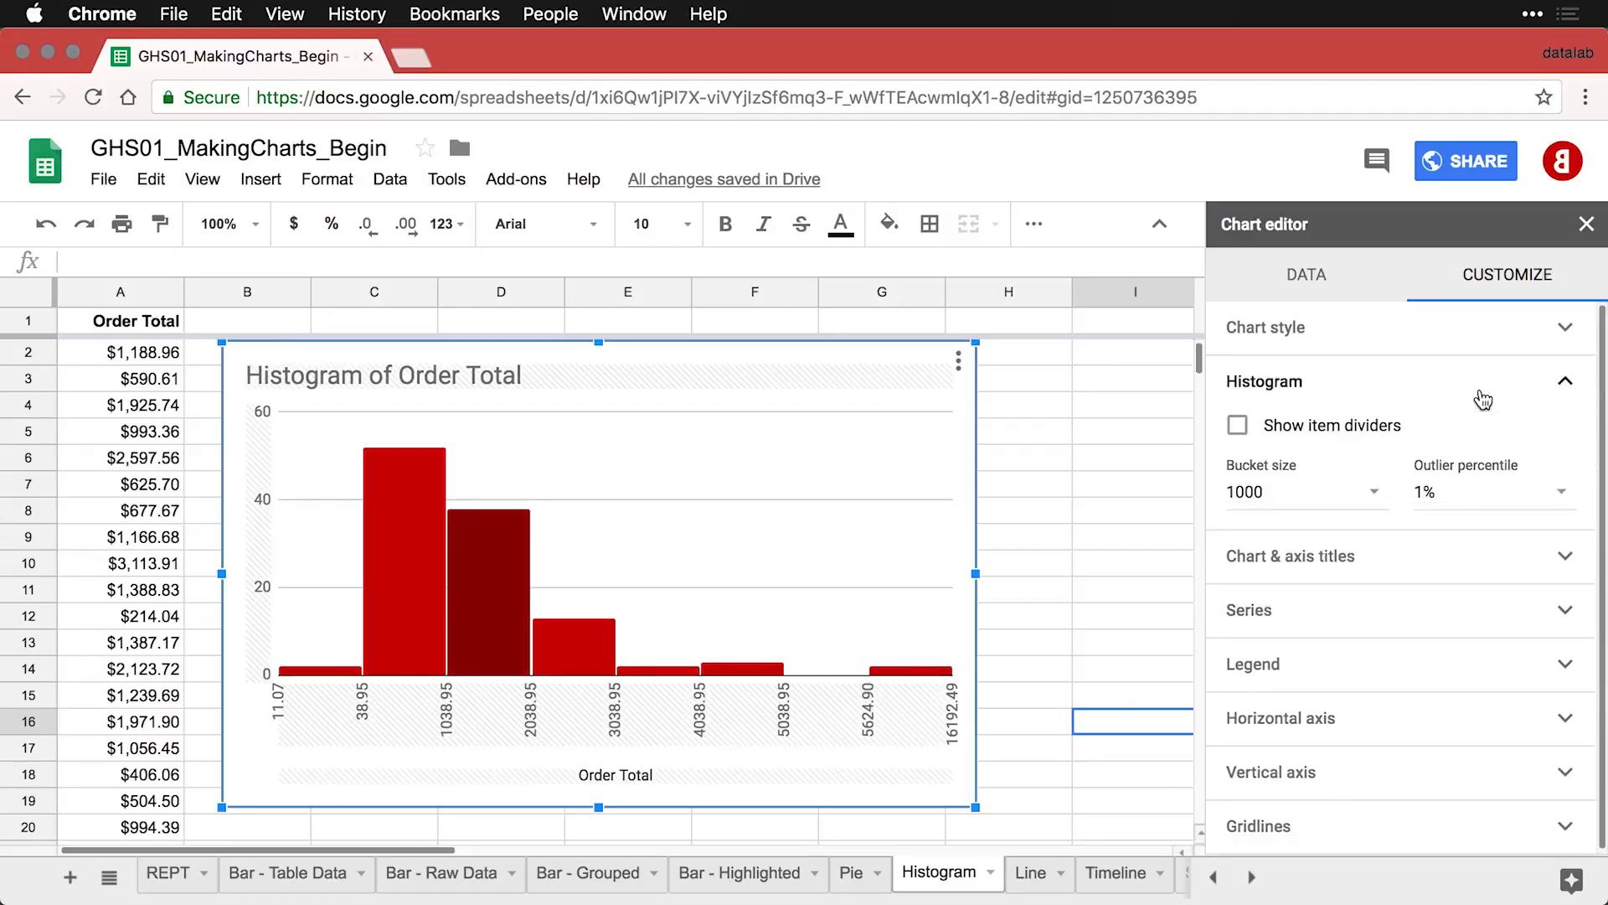
click(1555, 496)
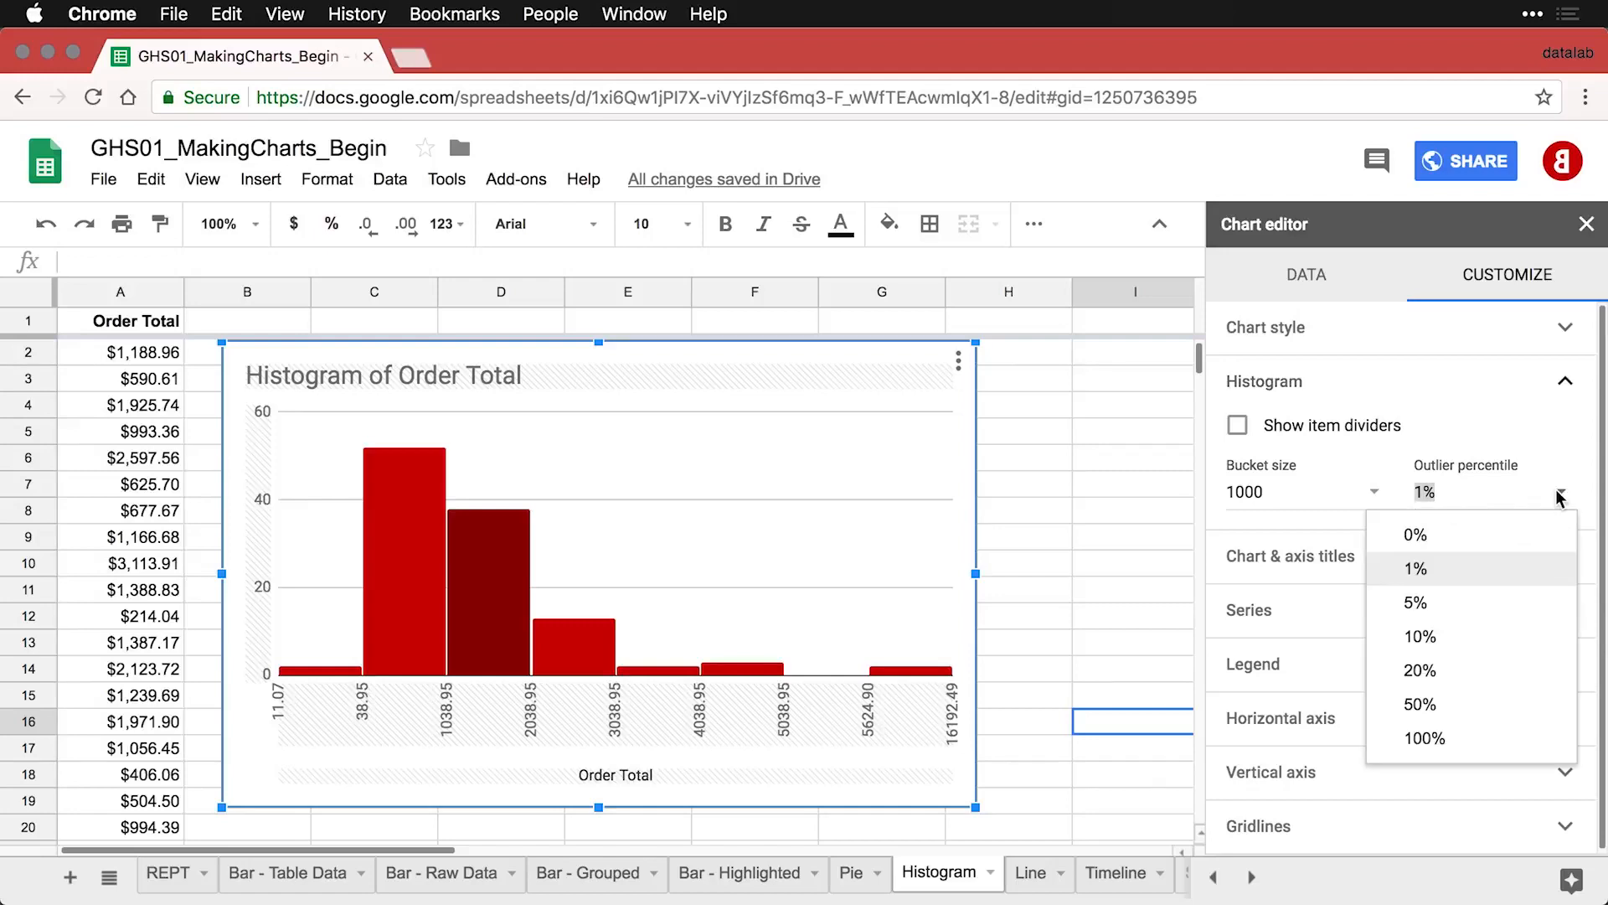
click(1447, 610)
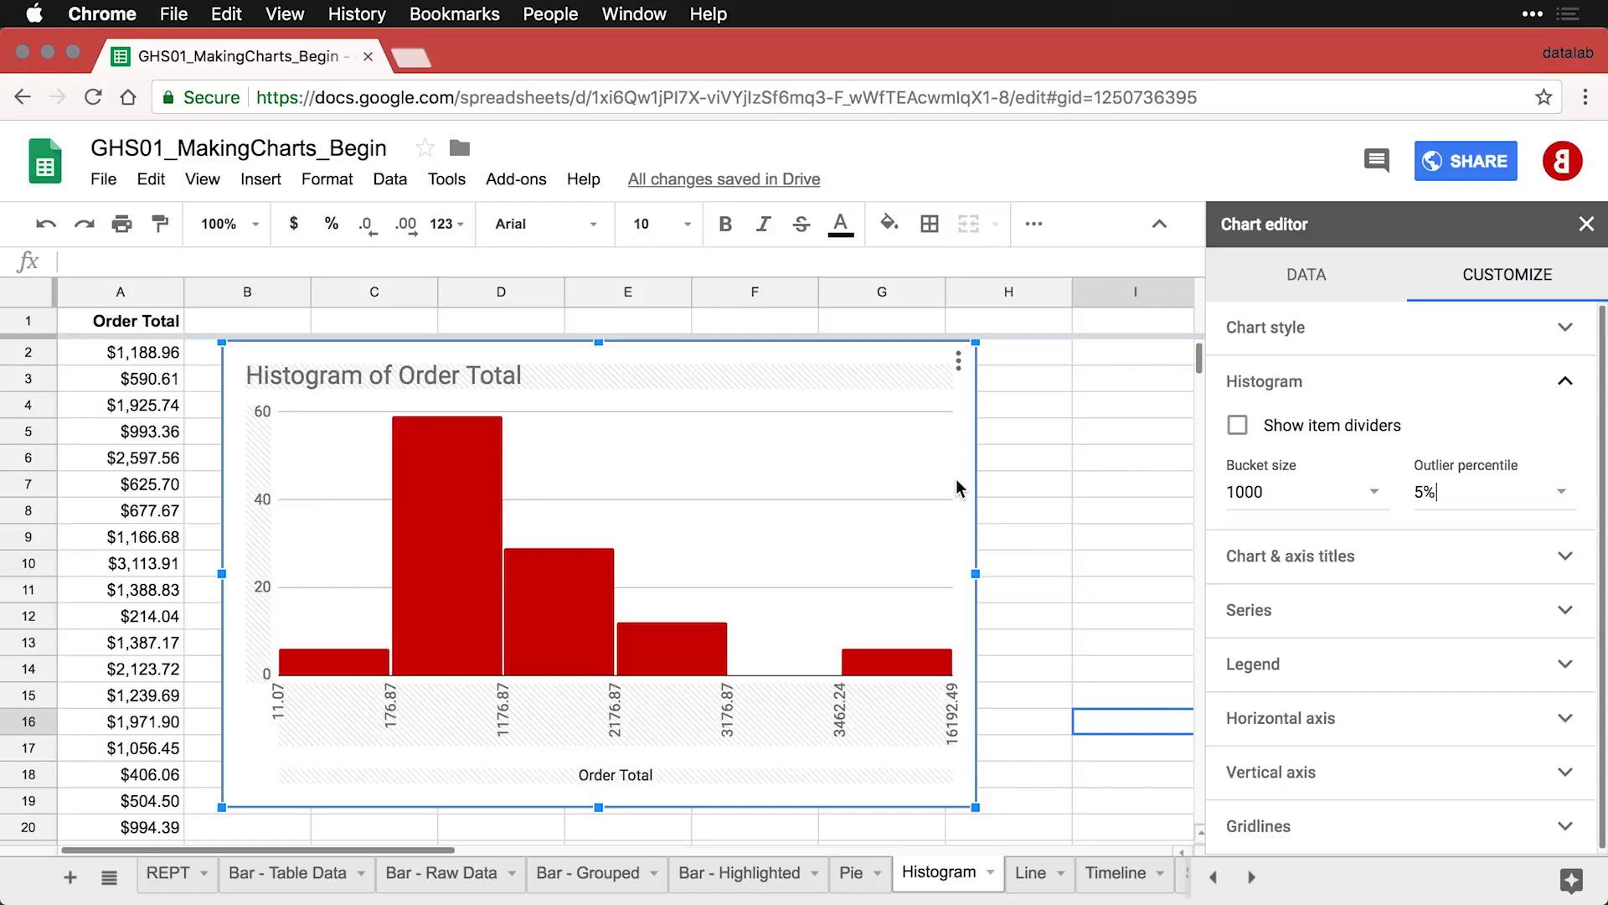
Undo the outlier percentile and horizontal axis minimum changes on the histogram
key(super+z)
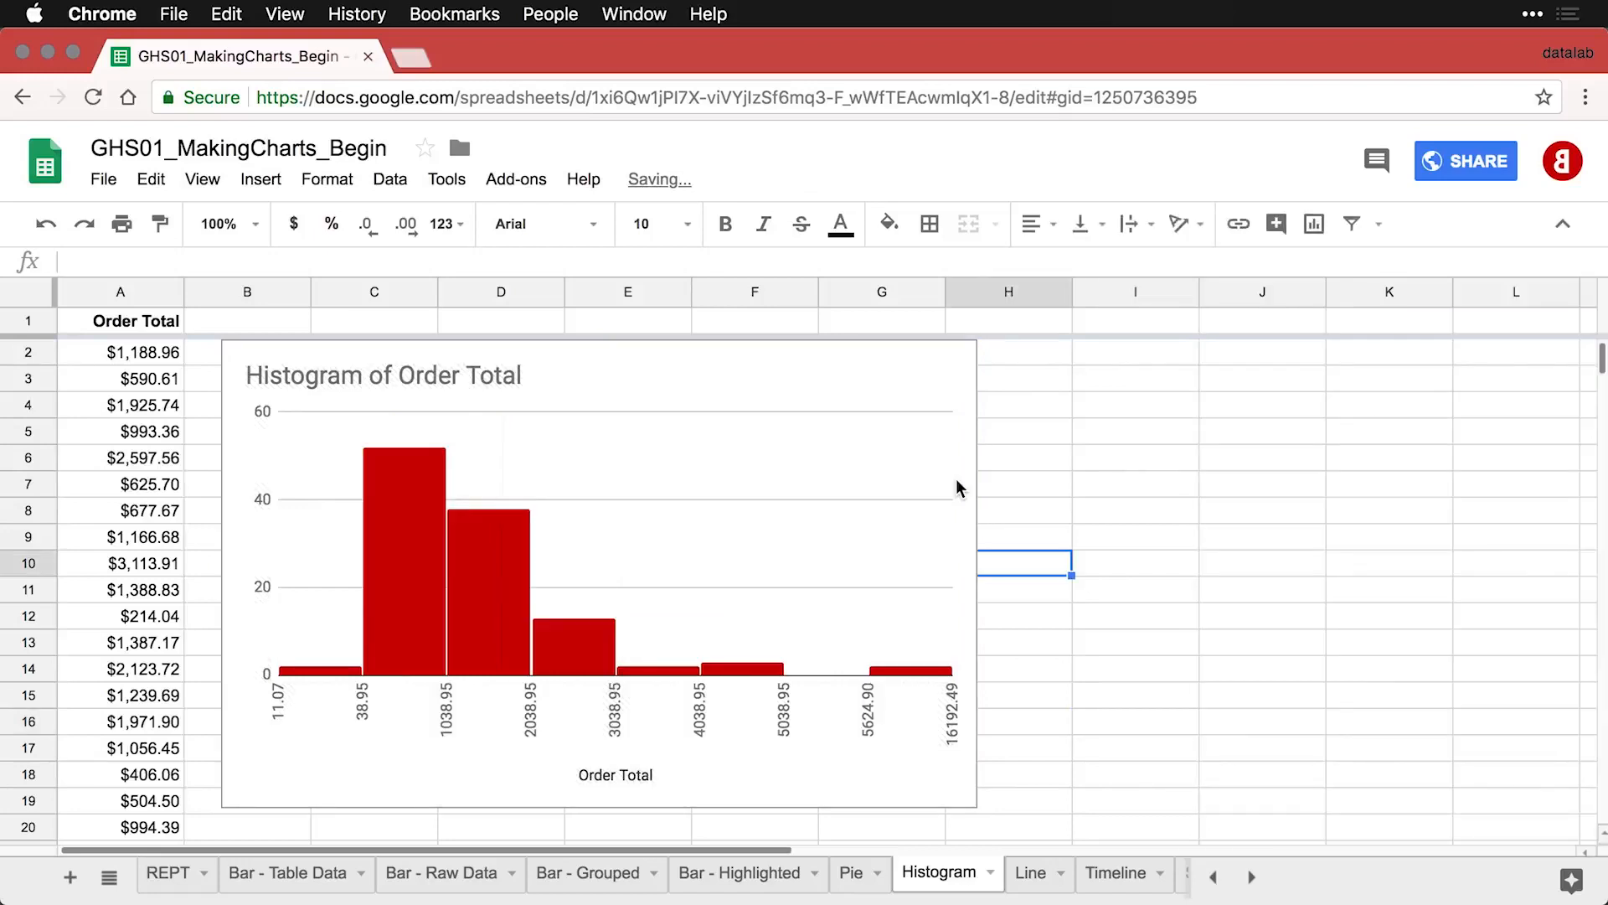
key(super+z)
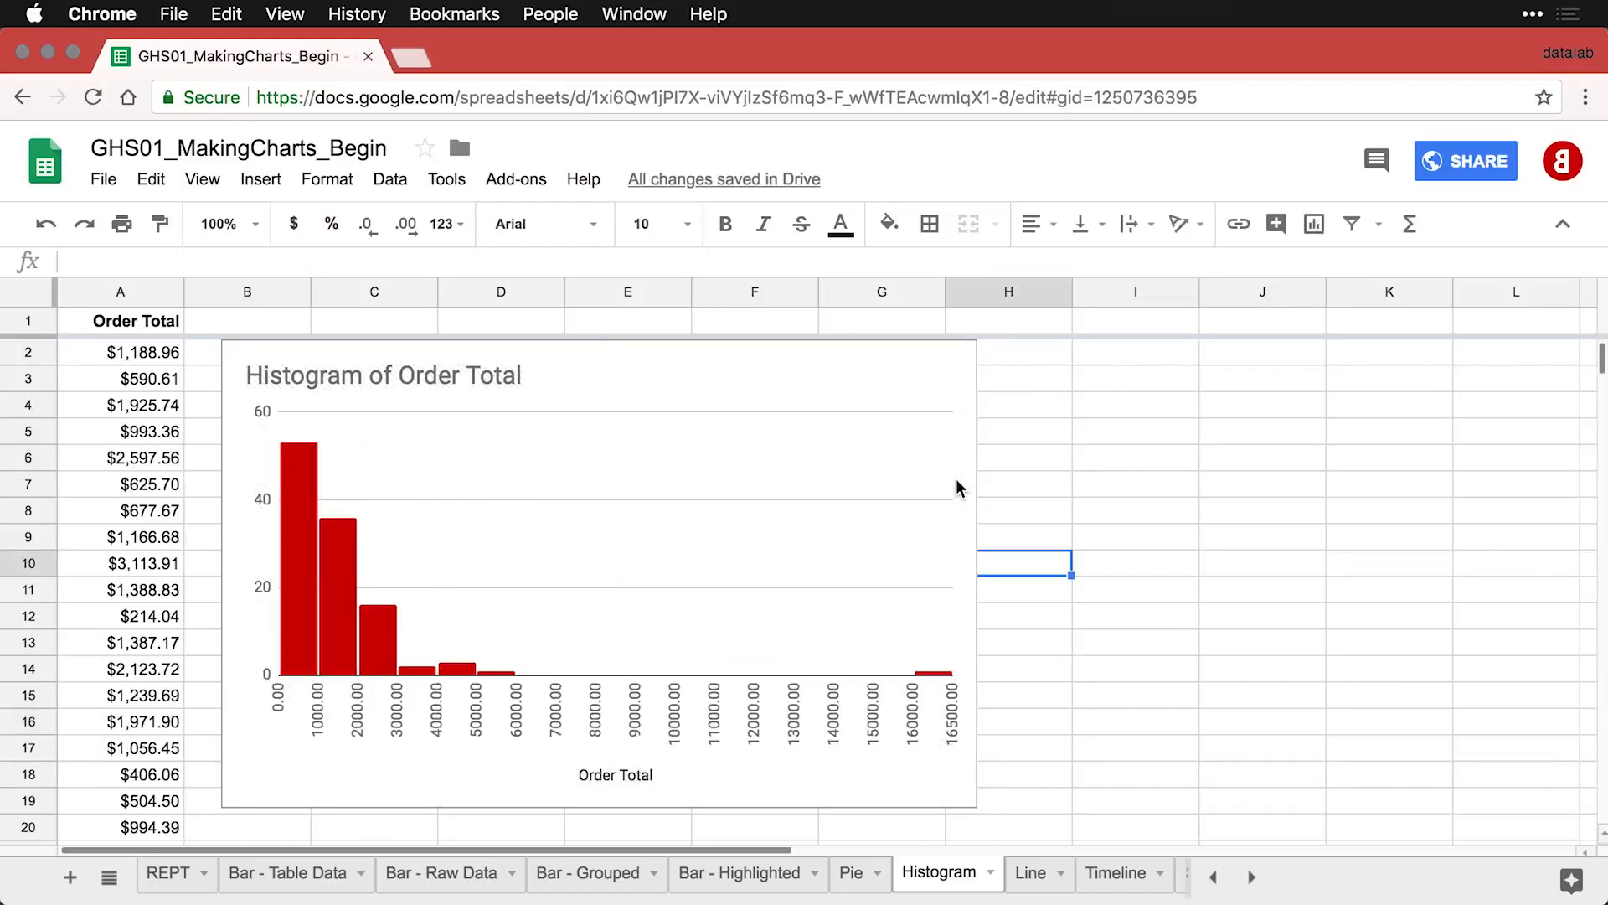